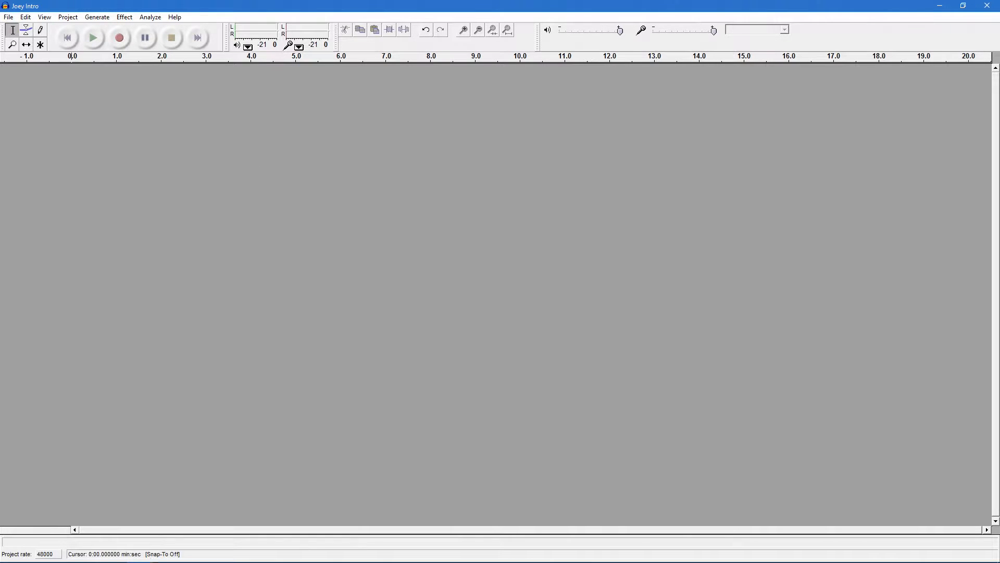
# Import the Joey Intro audio file from the audio folder's Joey subfolder into the empty project
pyautogui.click(89, 552)
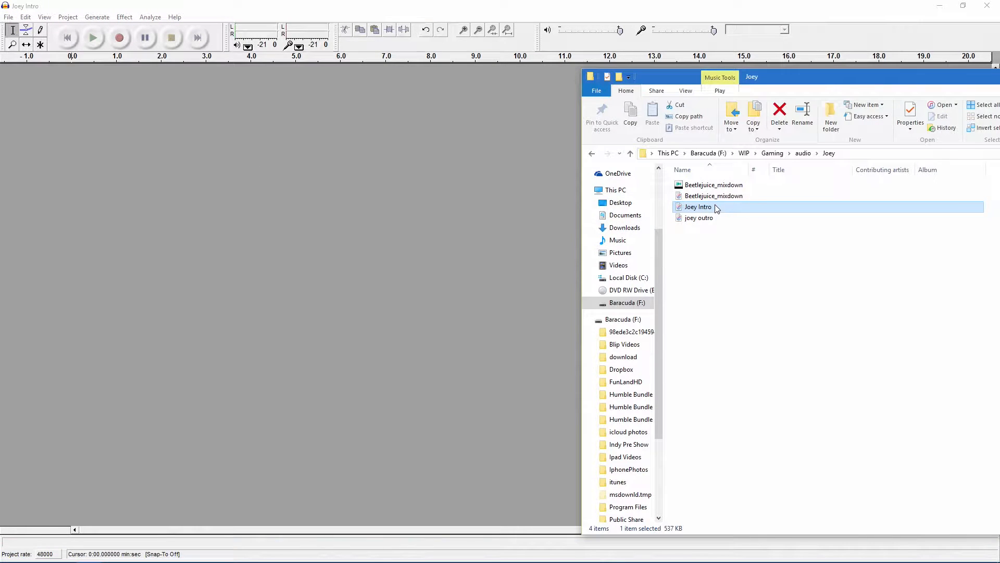
pyautogui.click(392, 4)
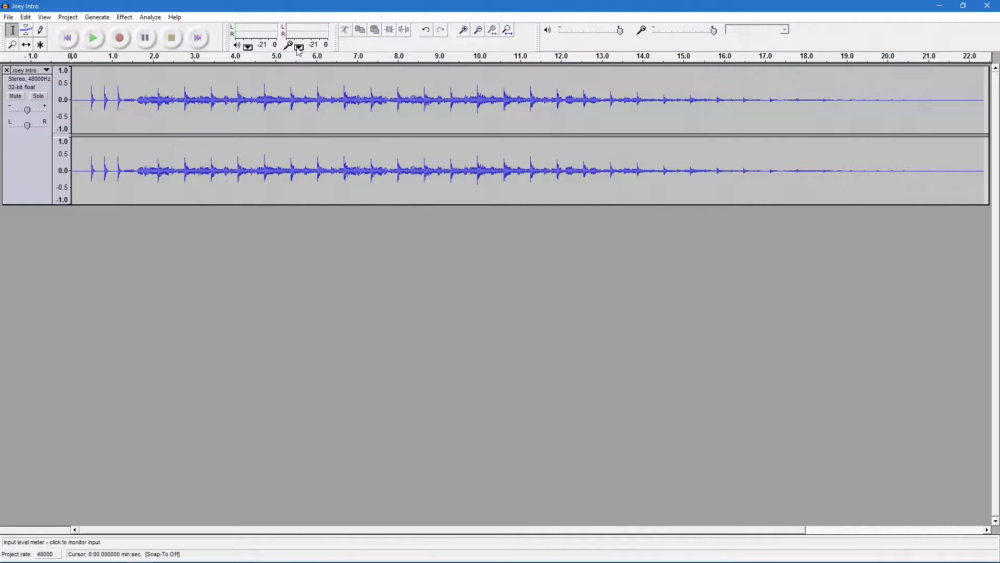
# Shape the intro track's volume with the Envelope tool, lowering it to about half by 6 s and raising it again near 9.5 s
pyautogui.click(28, 35)
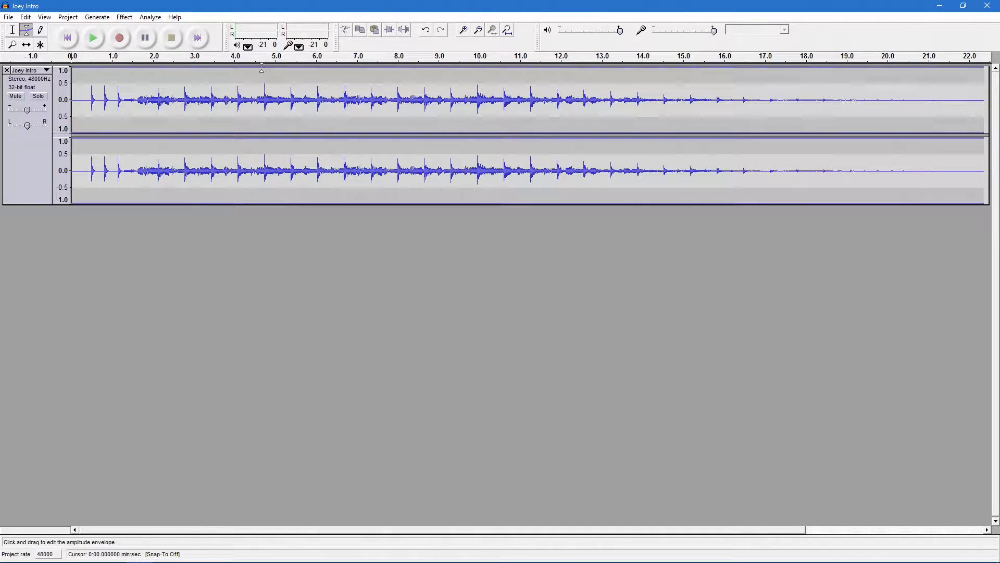
pyautogui.moveTo(261, 71); pyautogui.dragTo(317, 99)
pyautogui.click(319, 81)
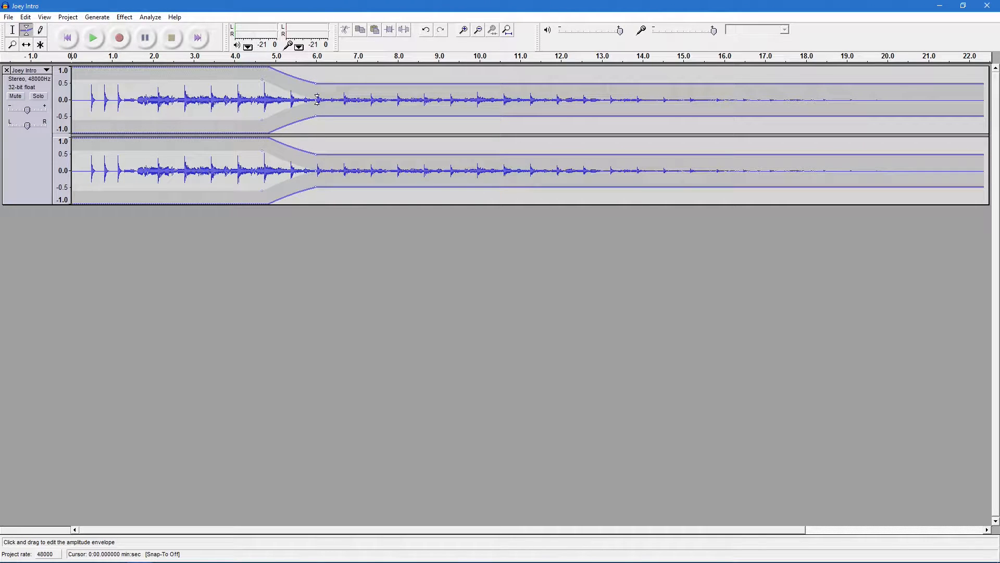
pyautogui.moveTo(437, 101); pyautogui.dragTo(462, 70)
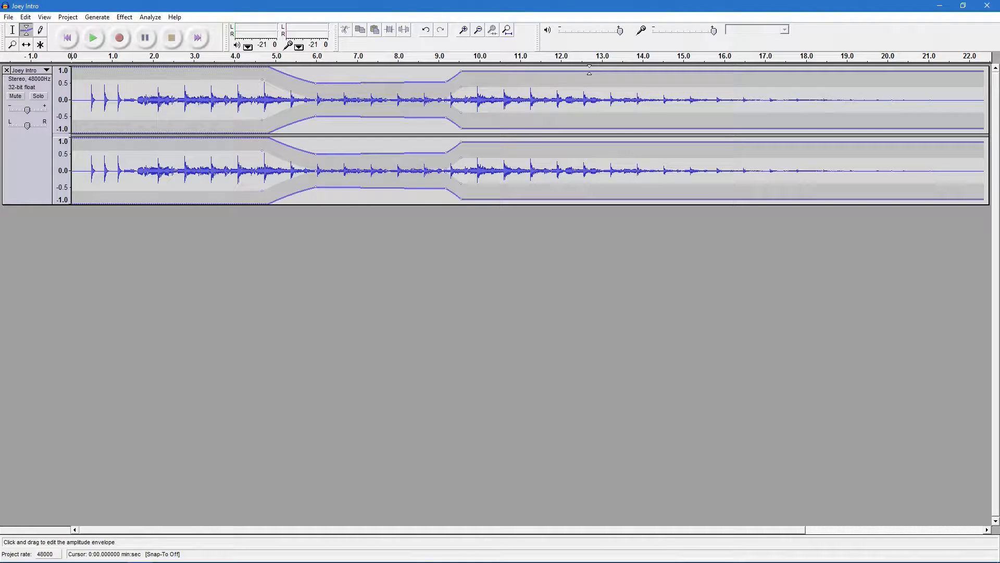
# Add envelope points that fade the music toward about 17.7 s, dip it near silence around 6.3 s, and slightly lower the opening section
pyautogui.click(789, 72)
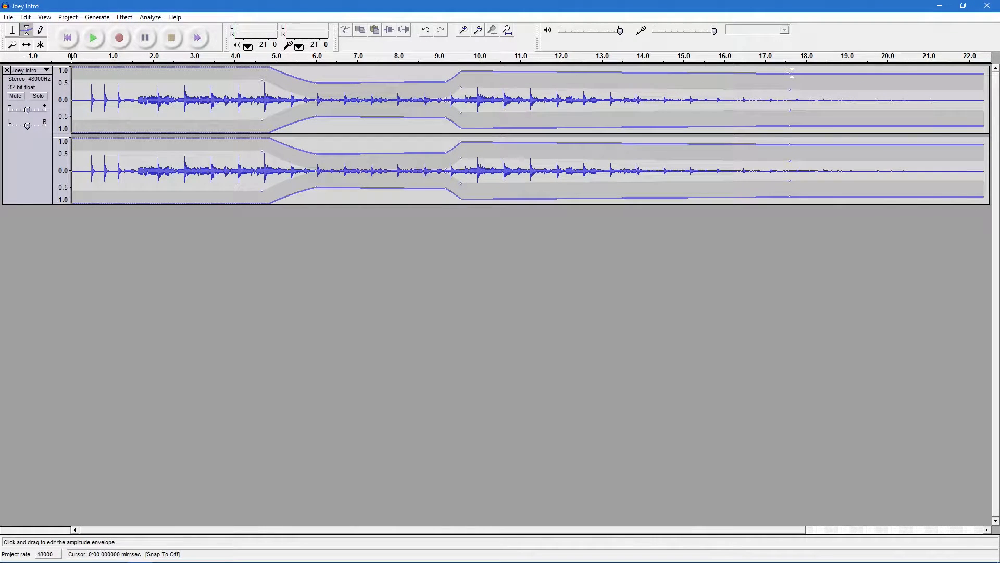
pyautogui.moveTo(790, 73); pyautogui.dragTo(792, 95)
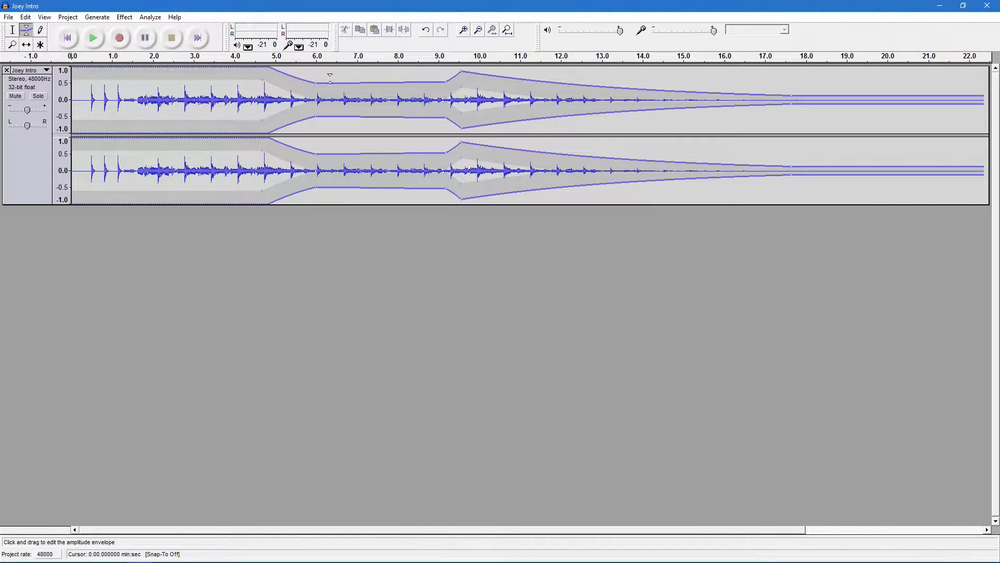
pyautogui.moveTo(320, 81); pyautogui.dragTo(328, 100)
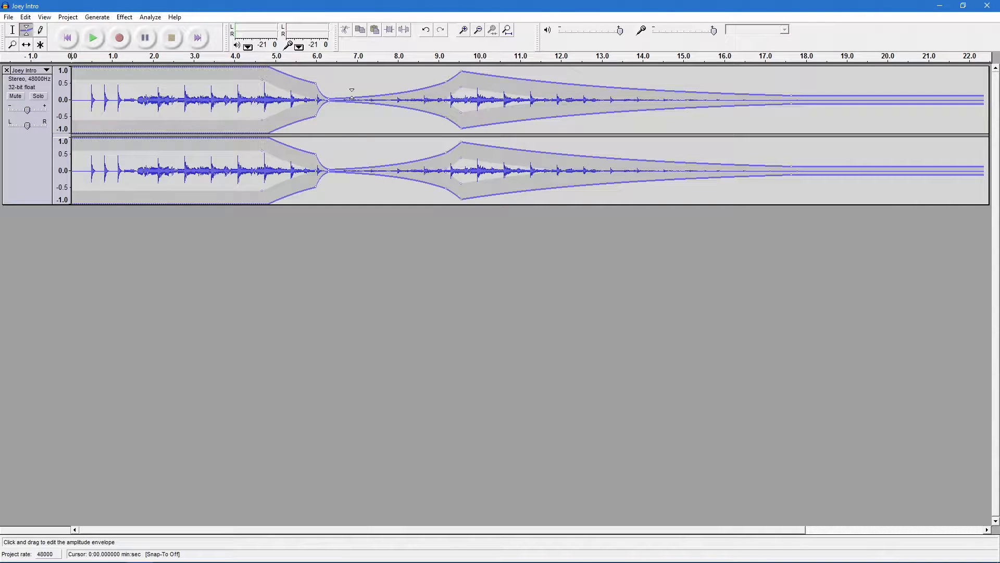
pyautogui.moveTo(247, 81); pyautogui.dragTo(247, 84)
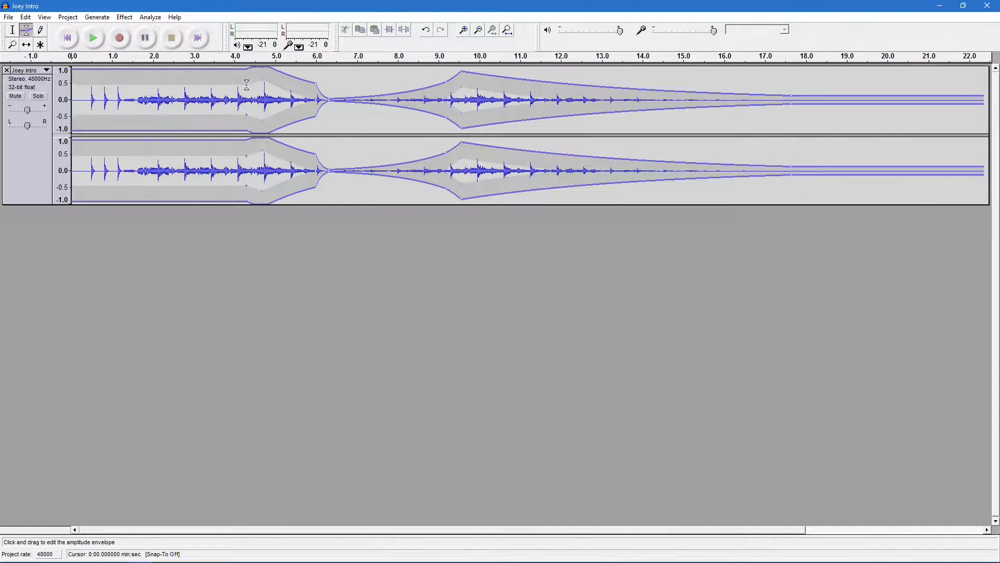
# Play the intro track from about 3.8 s to check the volume changes, and stop playback
pyautogui.click(12, 30)
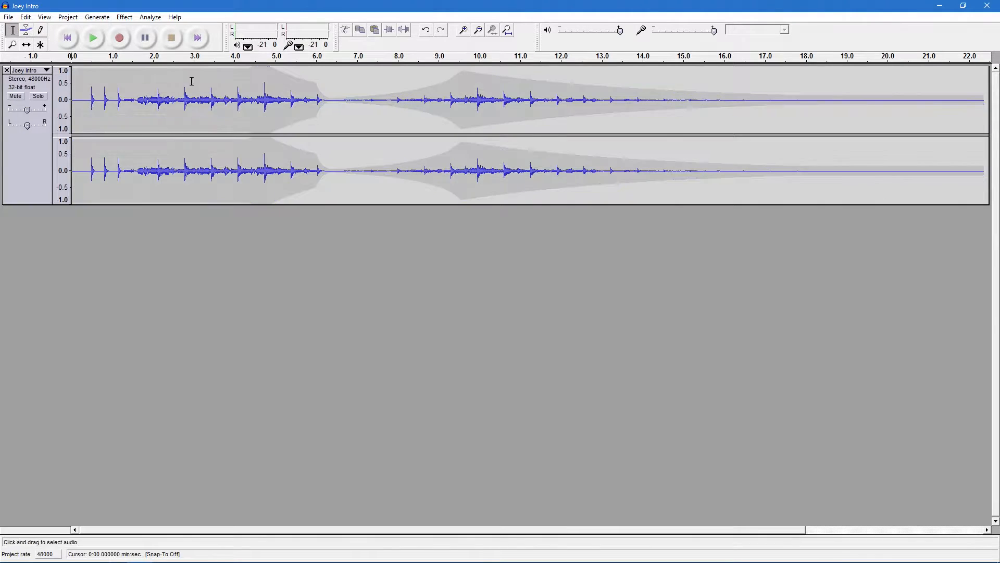
pyautogui.click(226, 93)
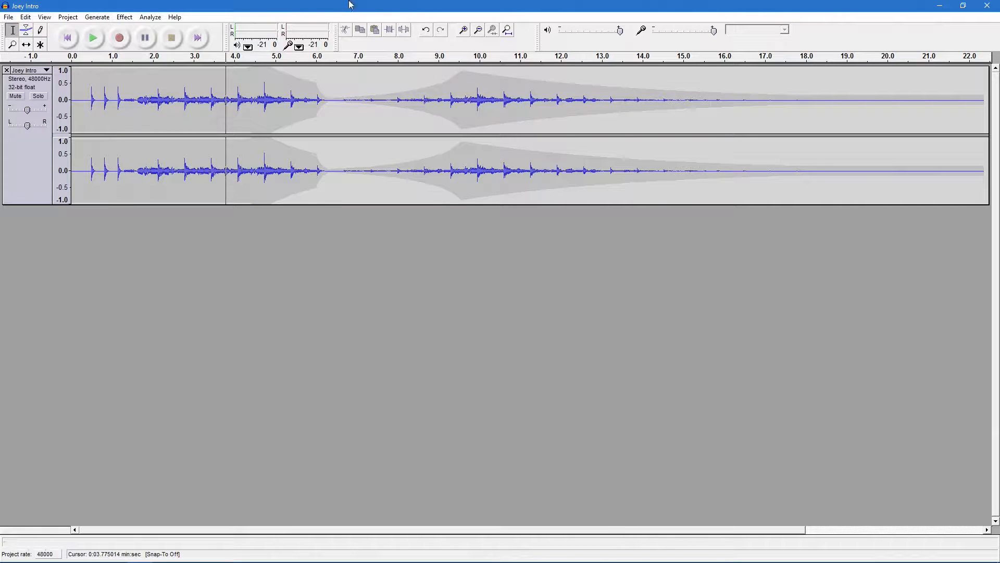
pyautogui.press('space')
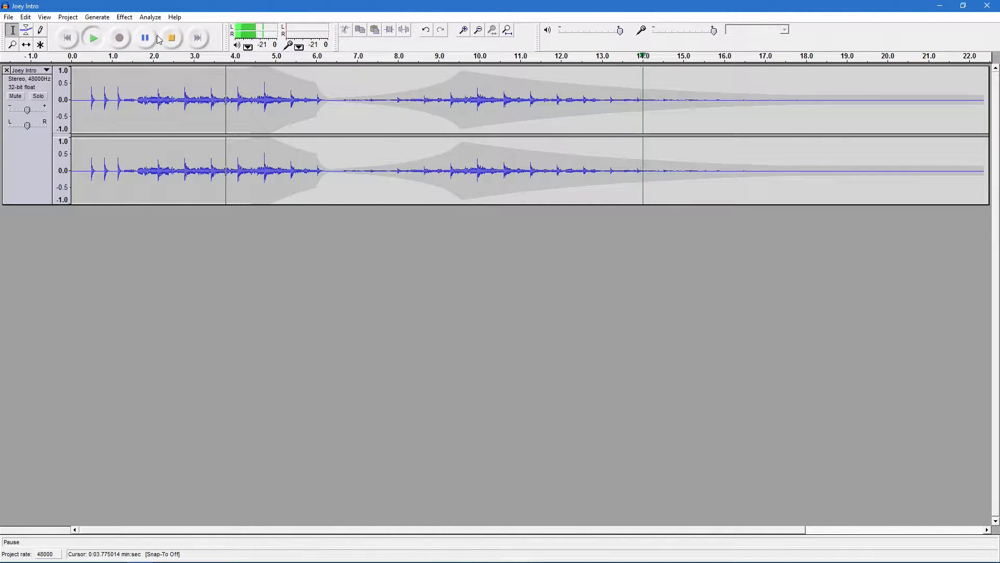
pyautogui.click(91, 40)
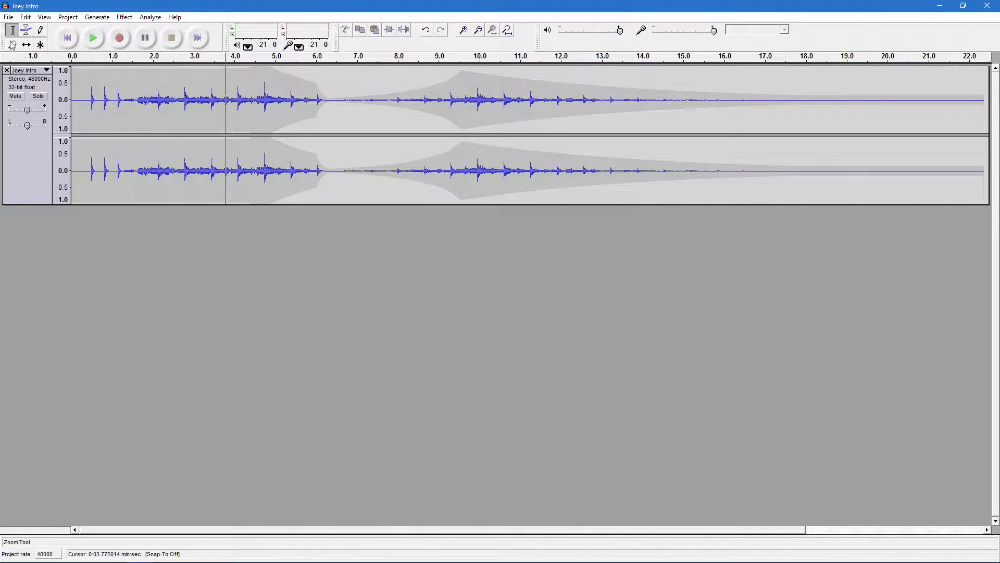
# Shift the intro clip slightly later on the timeline with the Time Shift tool
pyautogui.click(26, 45)
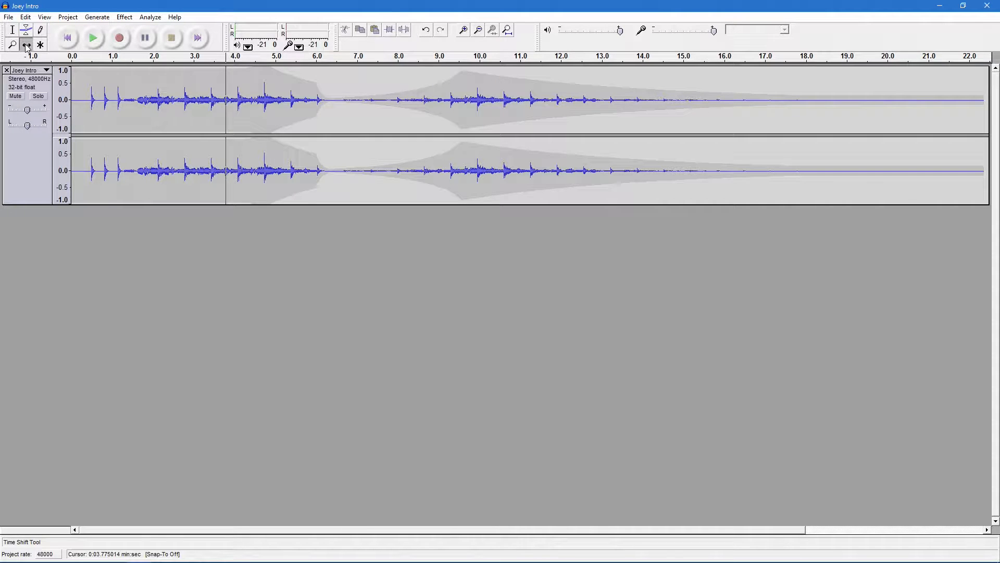
pyautogui.moveTo(156, 97); pyautogui.dragTo(165, 77)
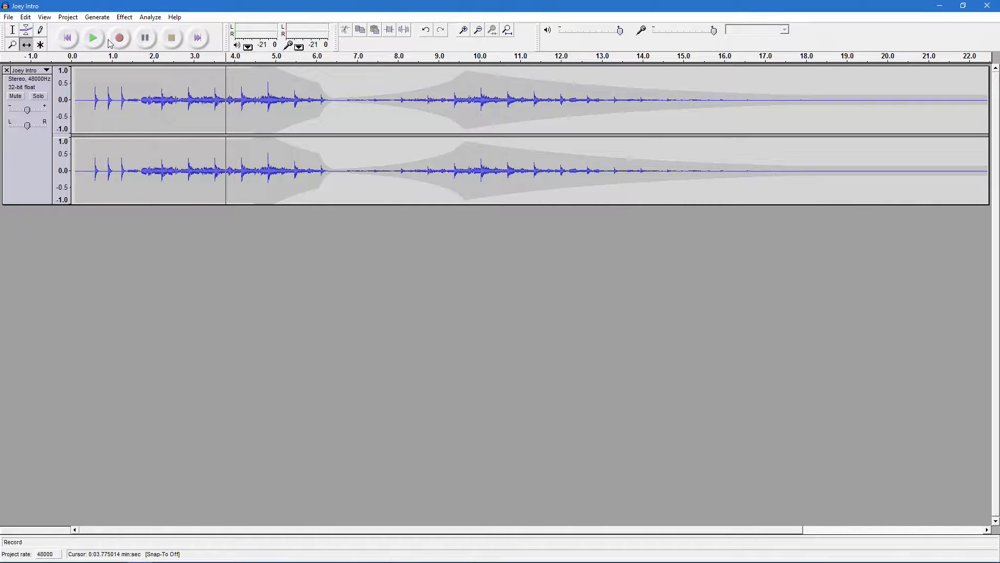
# Select Line In (2- Scarlett 2i2 USB) as the recording device in the audio preferences and apply it
pyautogui.click(25, 16)
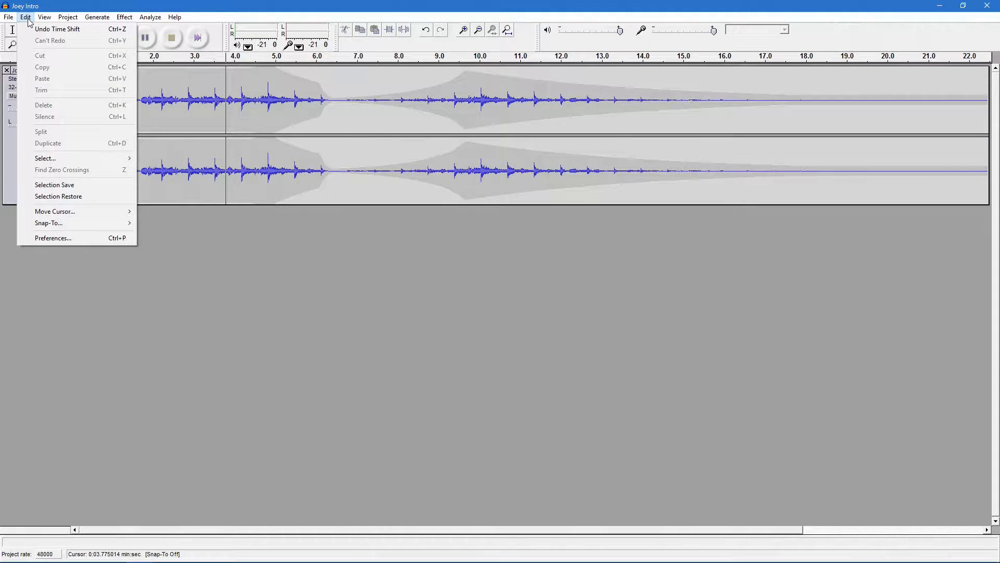
pyautogui.click(81, 233)
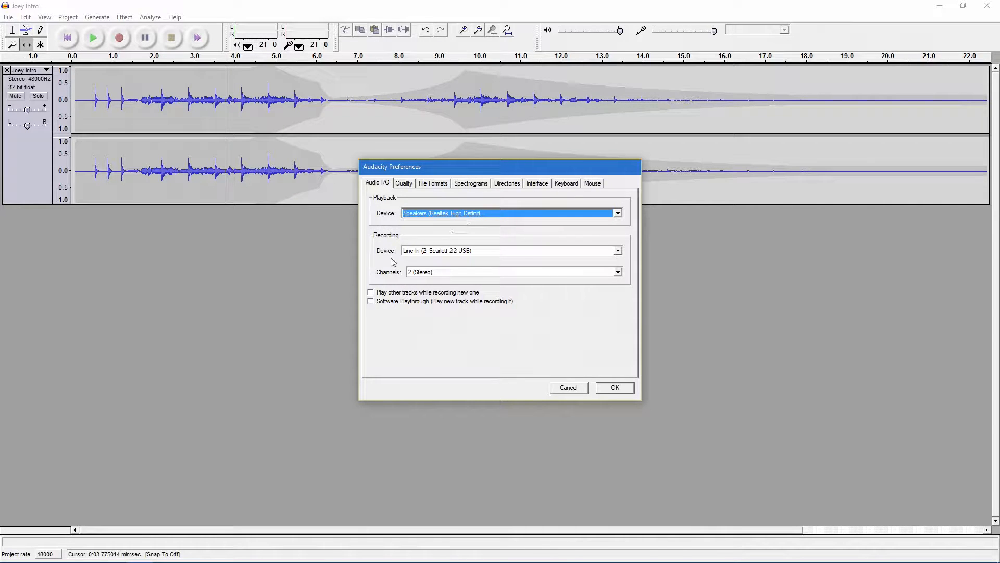
pyautogui.click(416, 251)
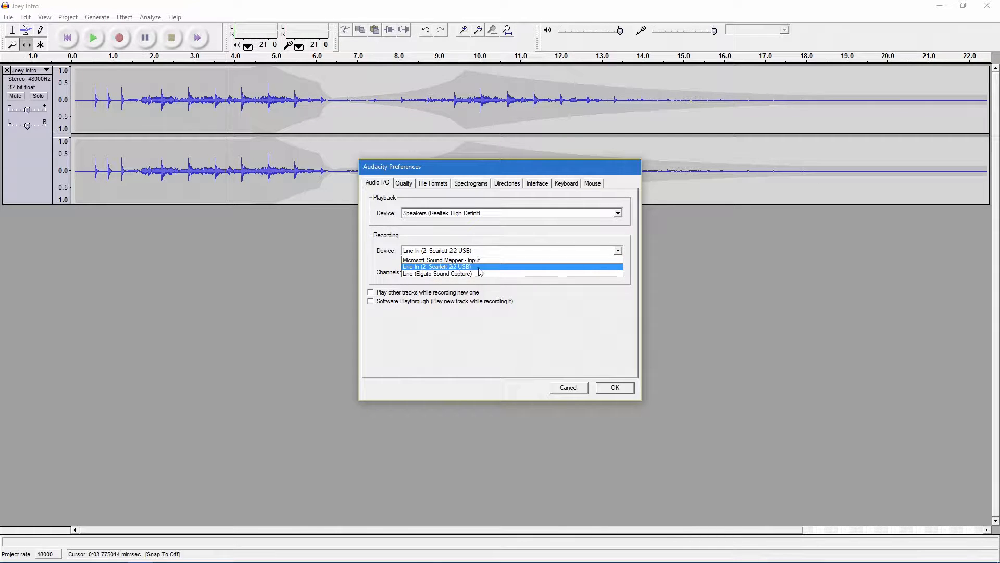
pyautogui.click(486, 266)
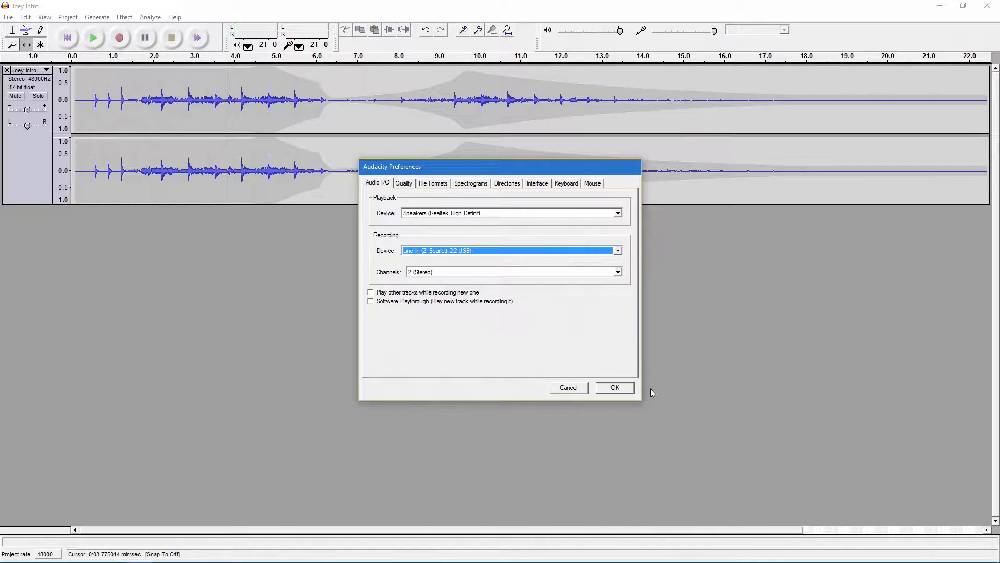
pyautogui.click(614, 388)
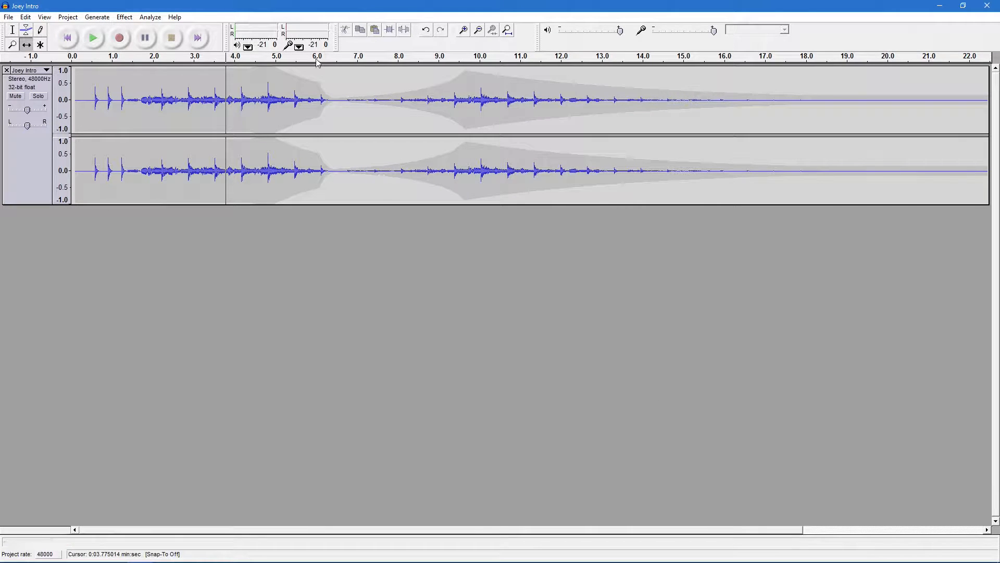
# Start monitoring the microphone input level and try floating the meter toolbar
pyautogui.click(299, 47)
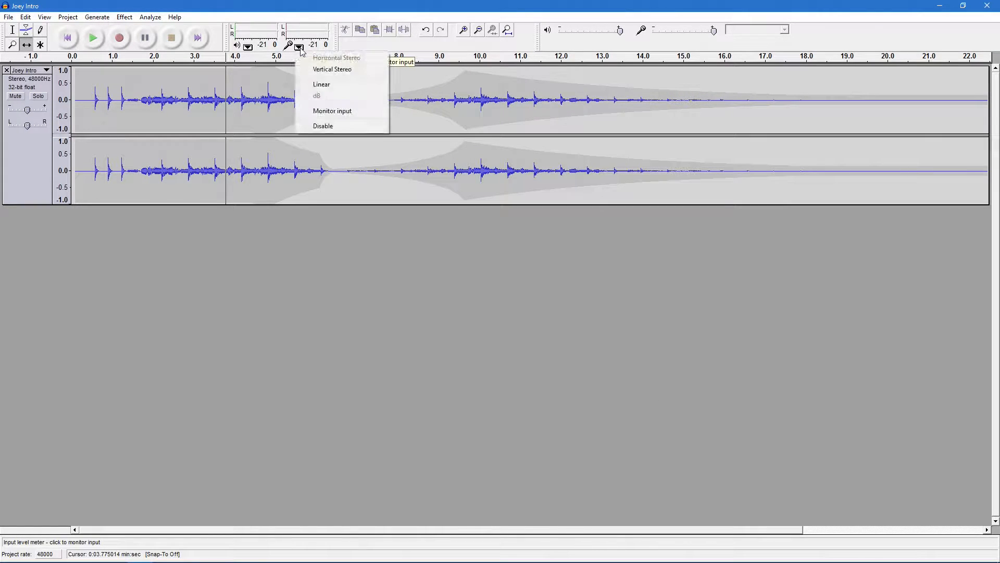
pyautogui.click(333, 111)
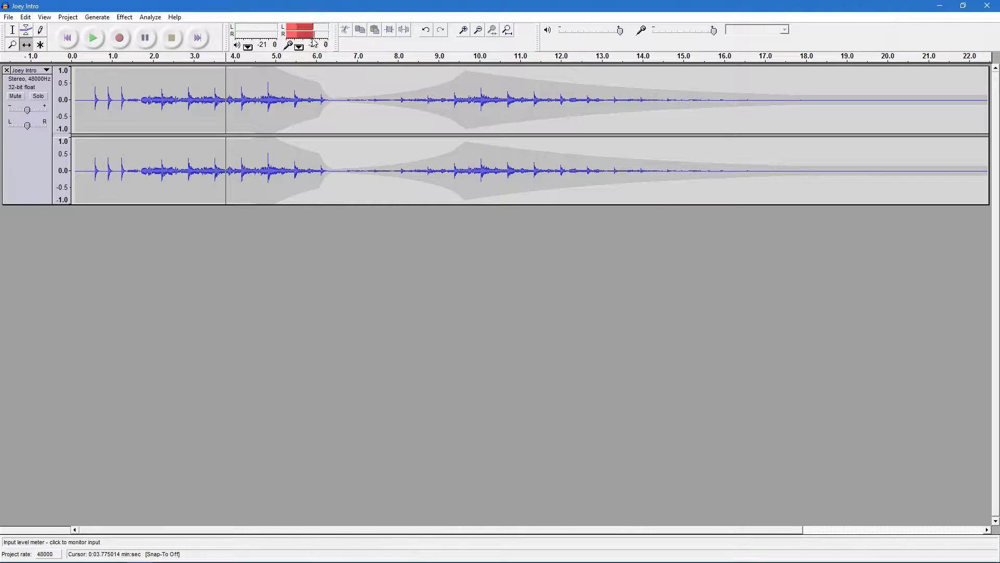
pyautogui.click(45, 17)
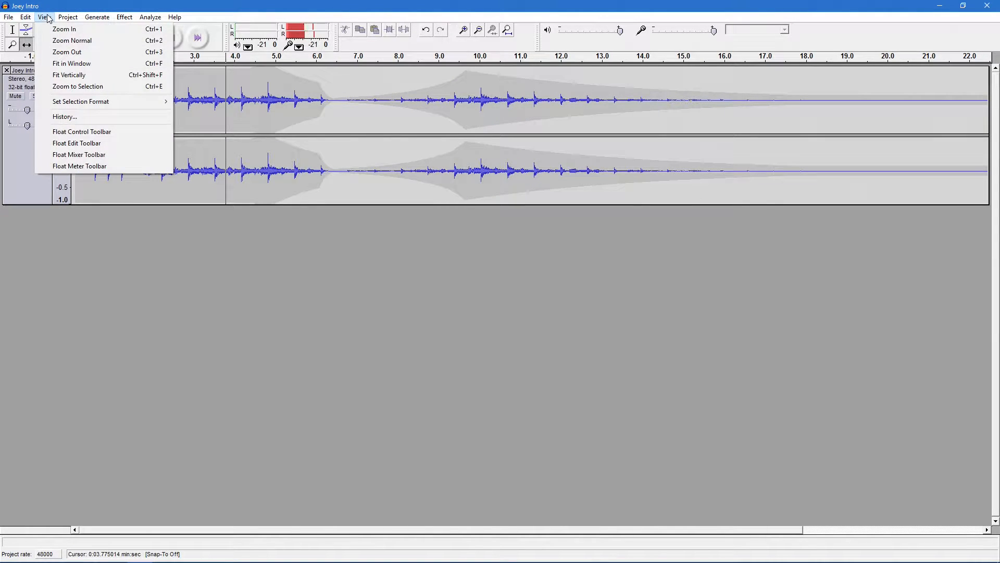
pyautogui.click(89, 167)
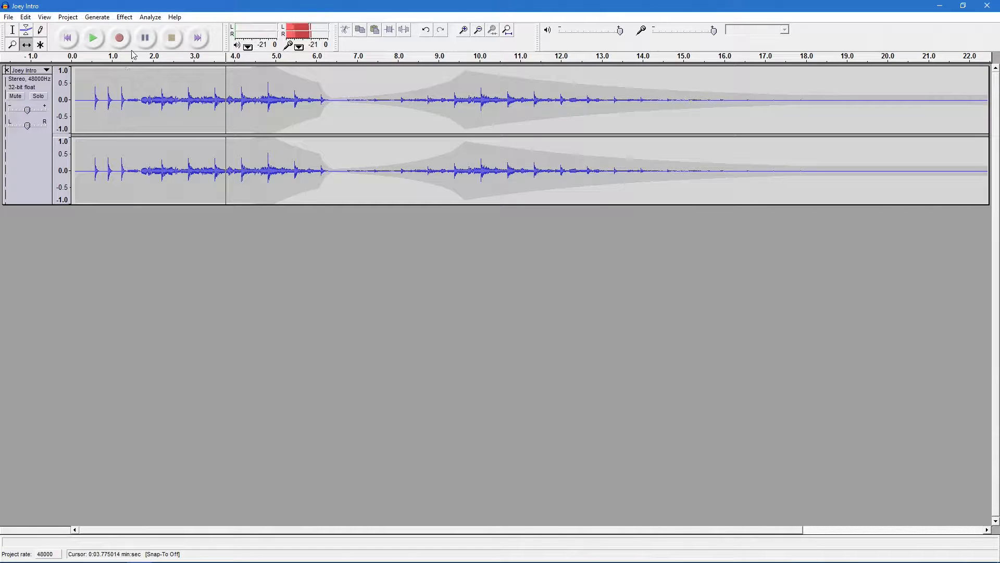
# Record a voice take on a new stereo track starting at about 3.8 s, and stop recording
pyautogui.click(122, 38)
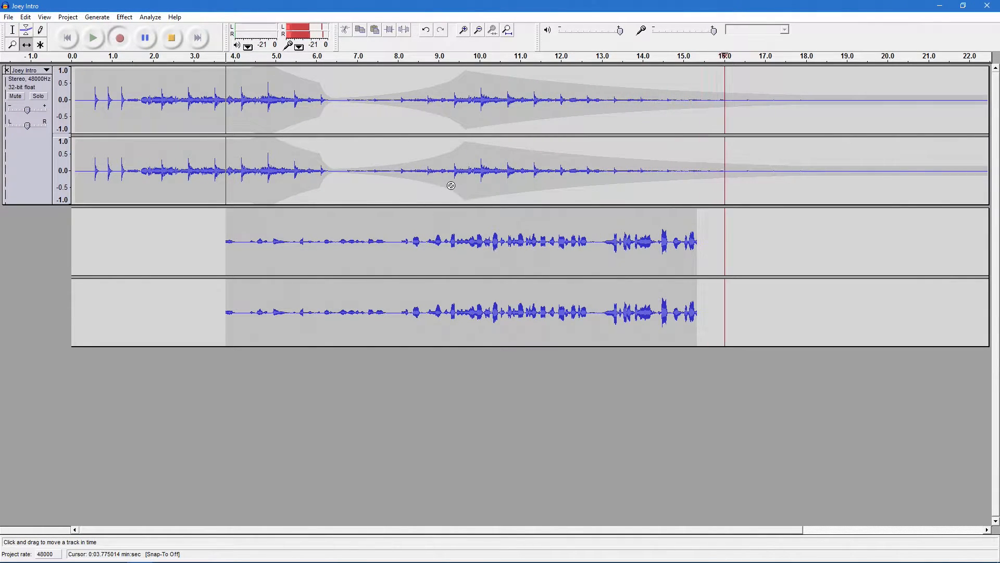
pyautogui.click(171, 38)
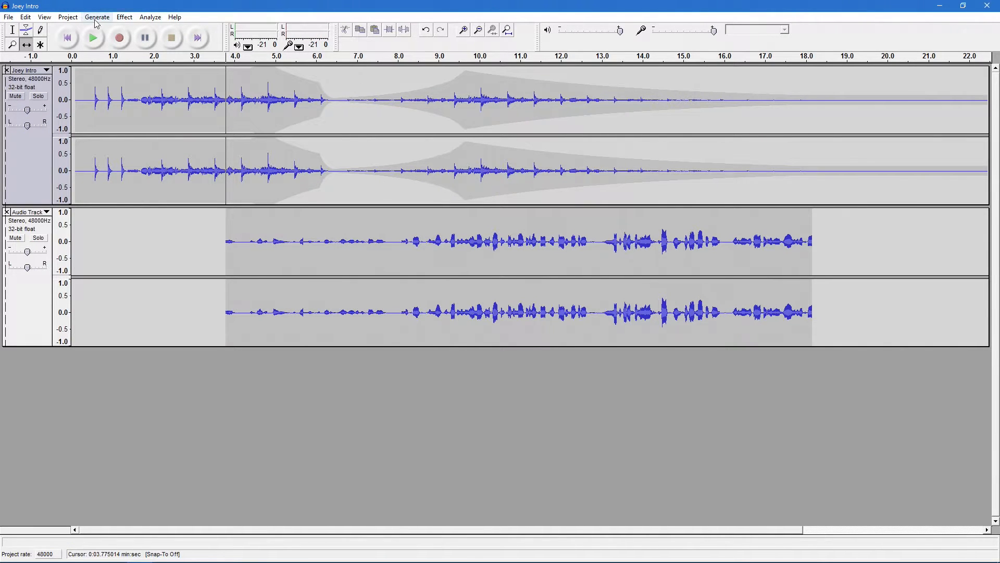
# Float the meter toolbar over the tracks and enlarge it into tall vertical level meters
pyautogui.click(44, 18)
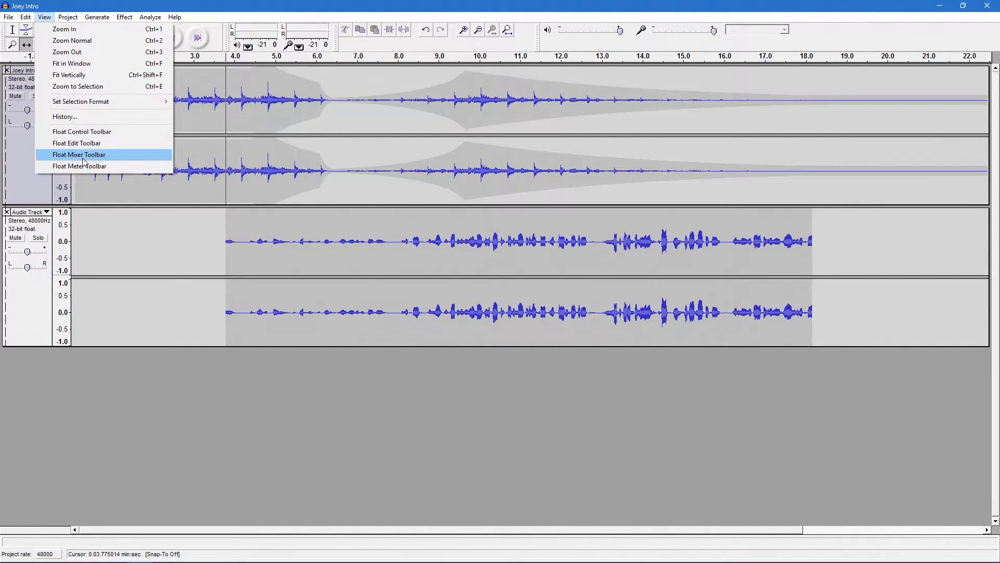
pyautogui.click(83, 165)
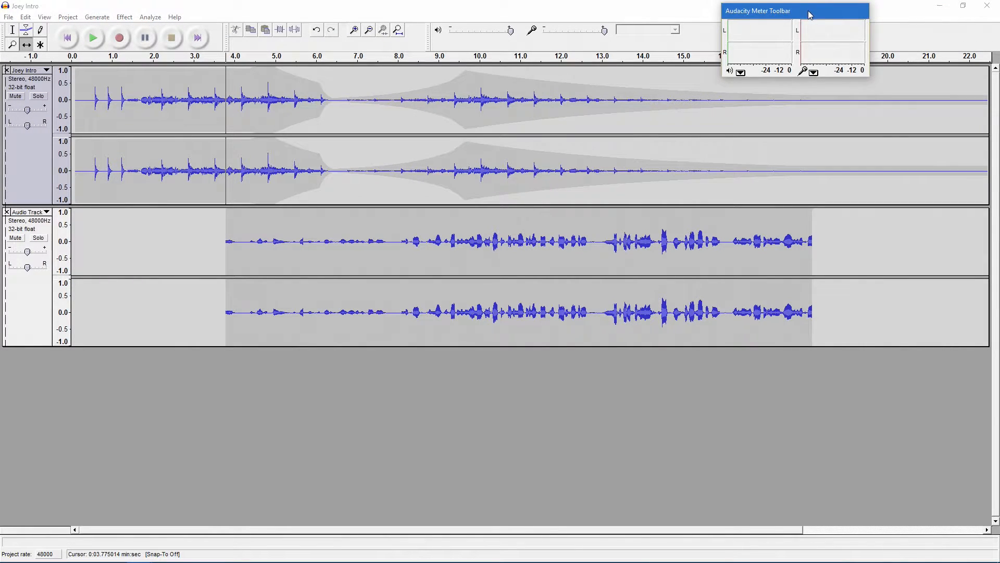
pyautogui.moveTo(808, 15); pyautogui.dragTo(852, 97)
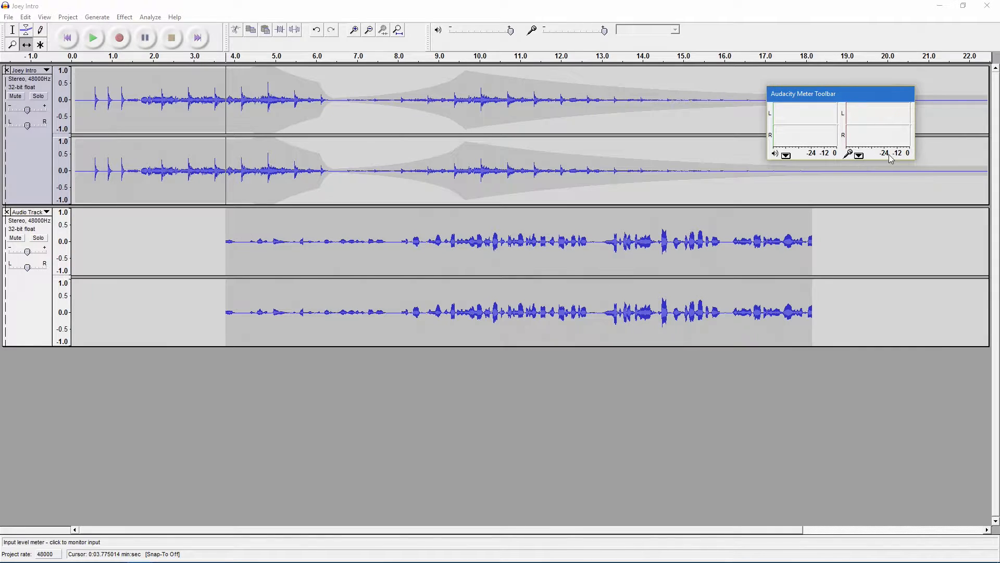
pyautogui.moveTo(875, 161); pyautogui.dragTo(876, 444)
# Turn on input monitoring in the floating meter and move the meter clear of the recorded voice clip
pyautogui.click(907, 442)
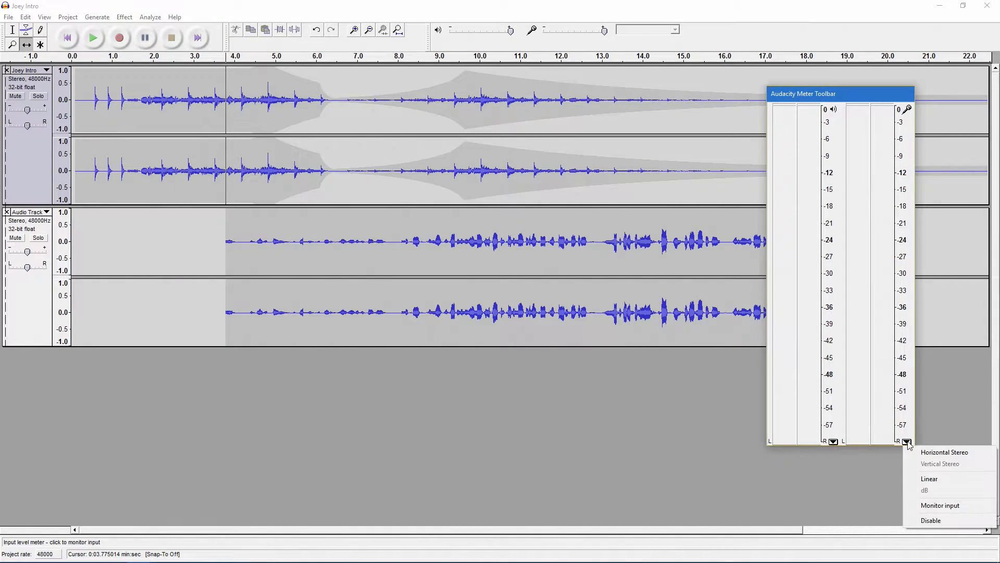
pyautogui.click(935, 505)
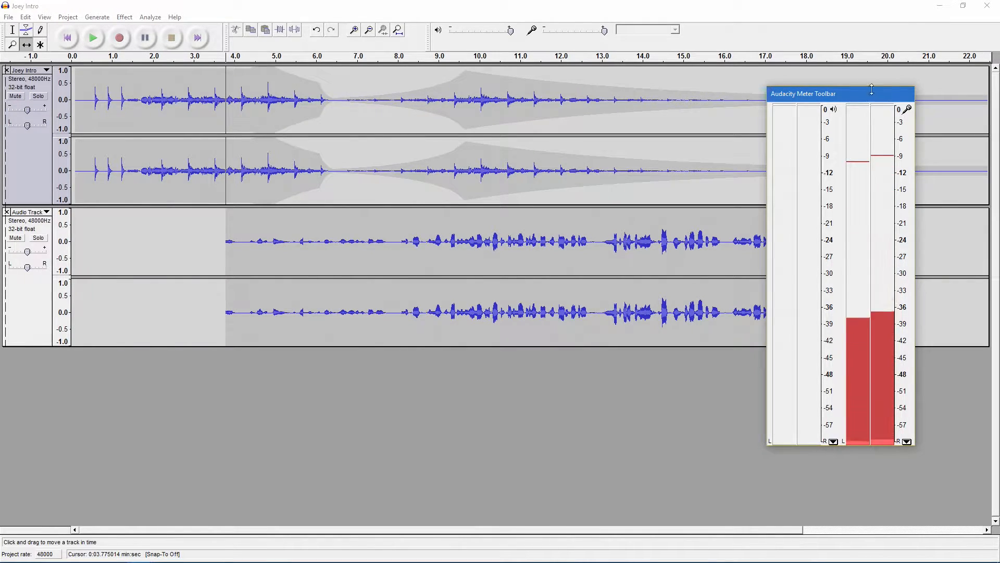
pyautogui.moveTo(860, 93); pyautogui.dragTo(924, 87)
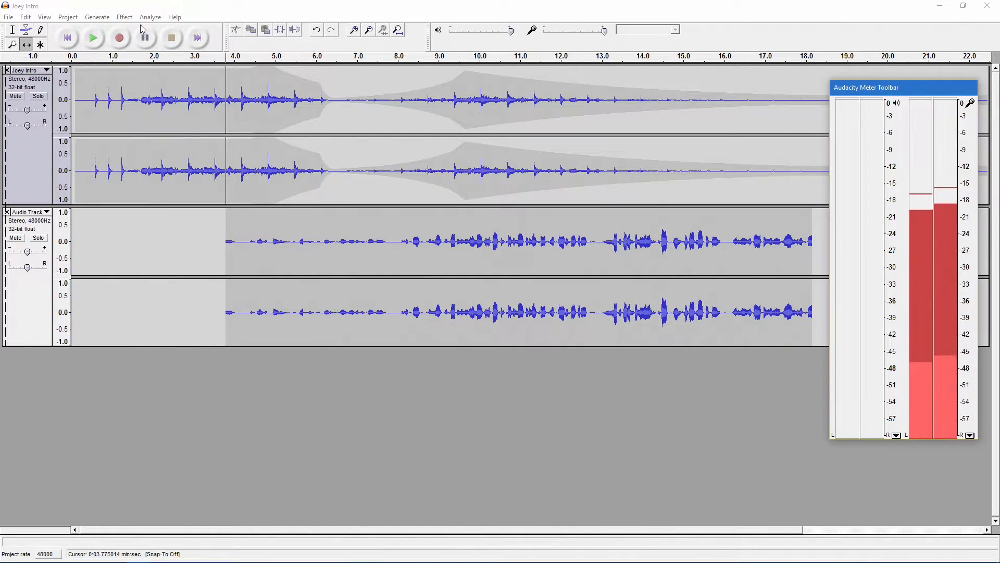
# Record a second voice take on a new stereo track starting at about 0.05 s, and stop recording
pyautogui.click(12, 30)
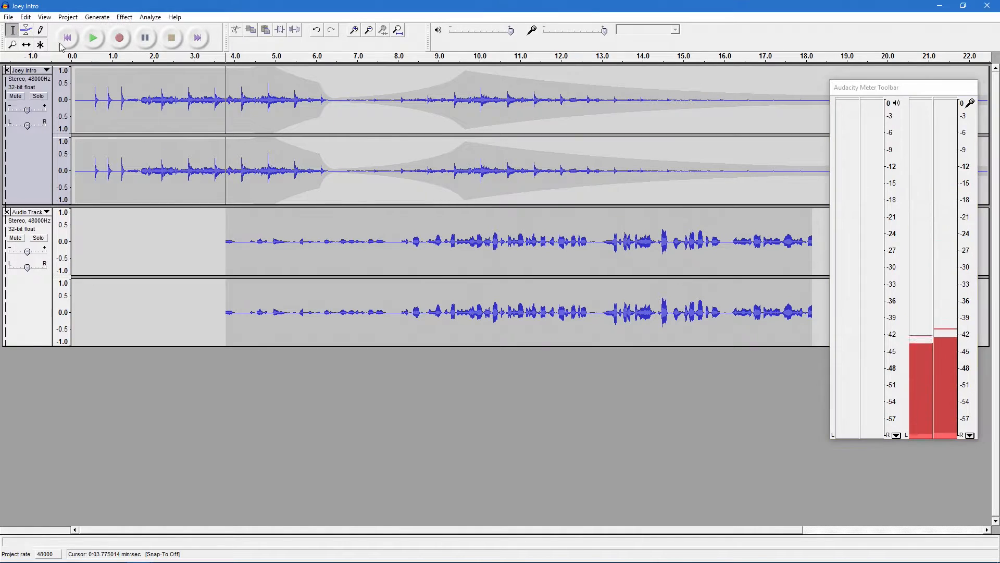
pyautogui.click(76, 110)
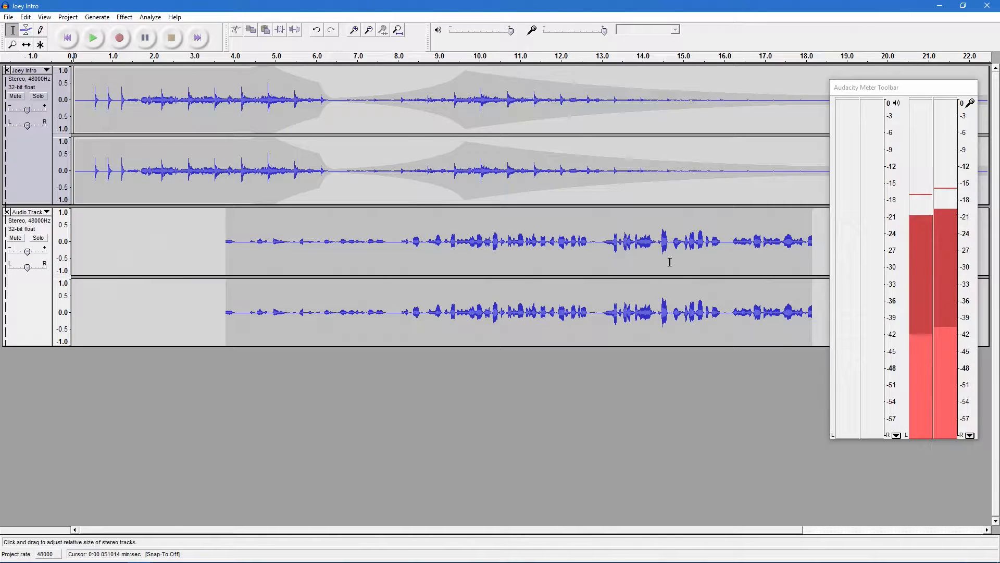
pyautogui.click(120, 38)
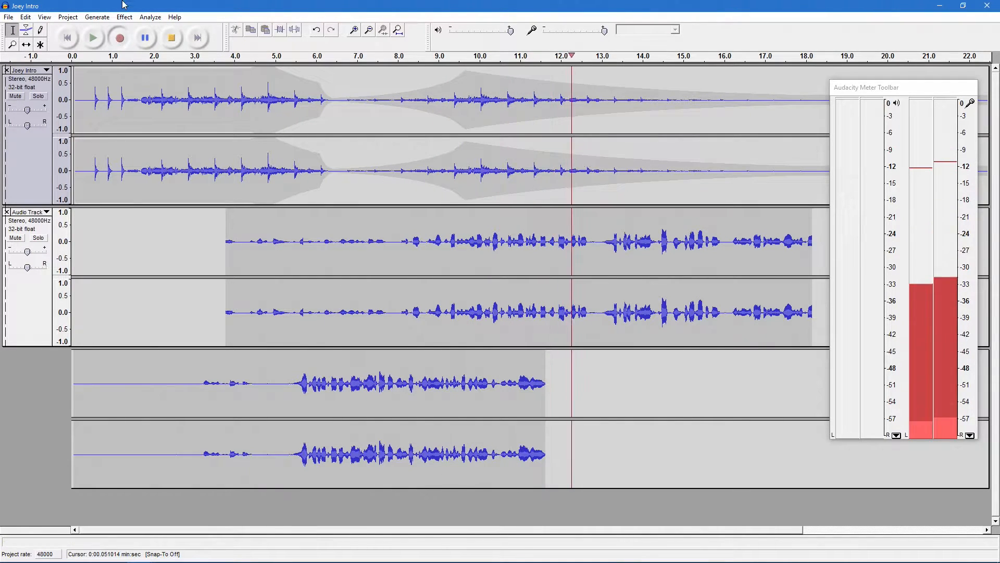
pyautogui.click(172, 38)
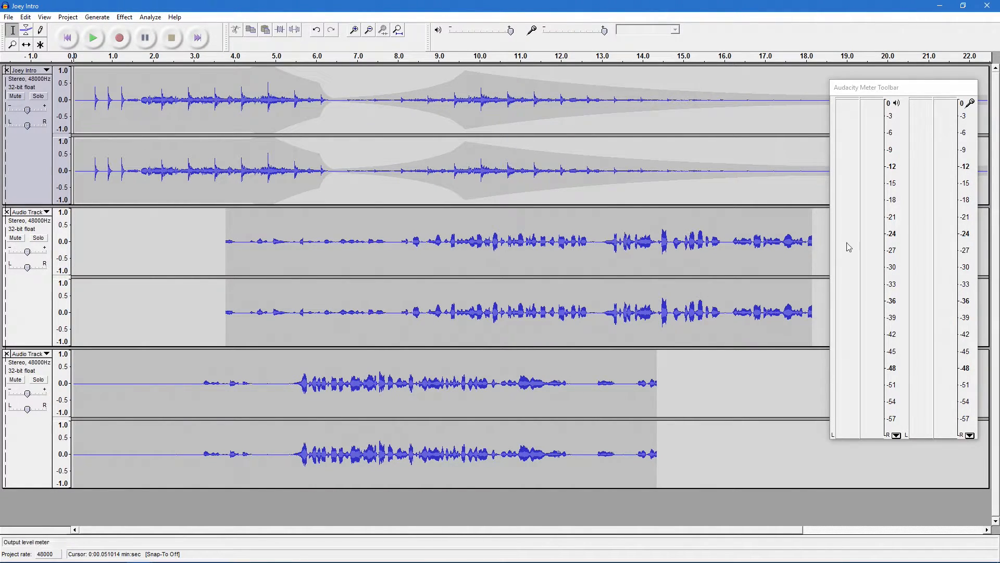
# Dock the floating meter toolbar back among the main toolbars
pyautogui.moveTo(917, 89); pyautogui.dragTo(918, 46)
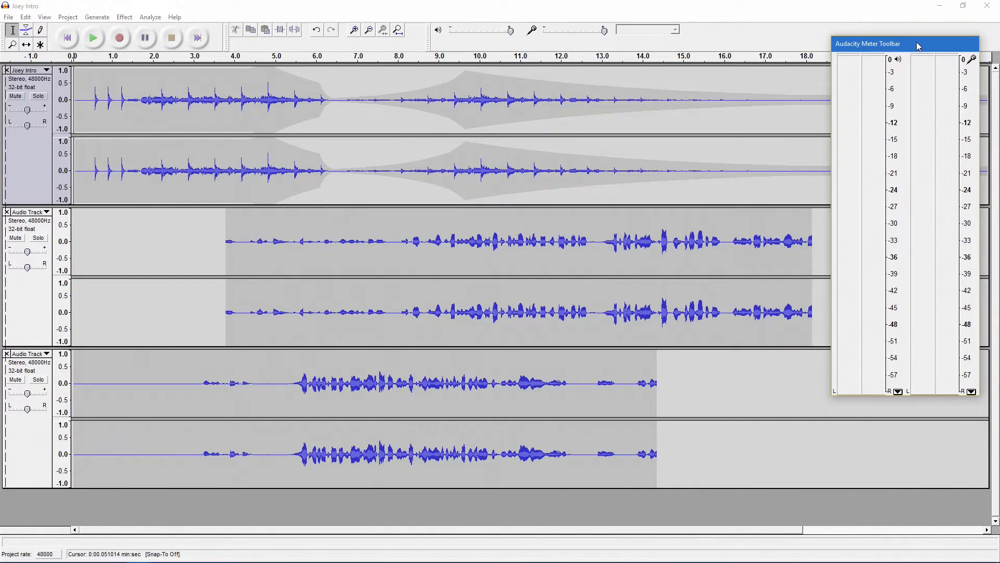
pyautogui.click(43, 17)
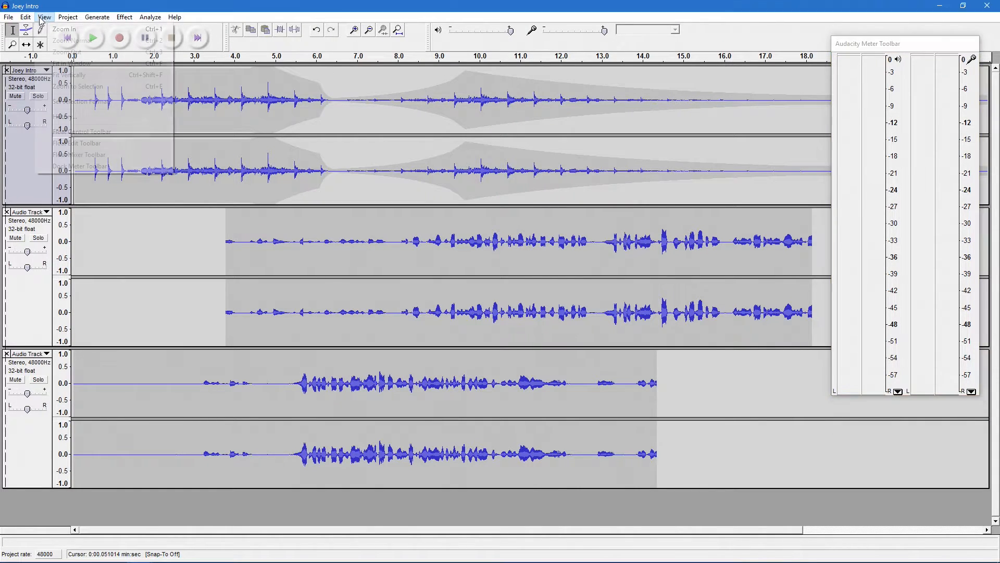
pyautogui.click(96, 166)
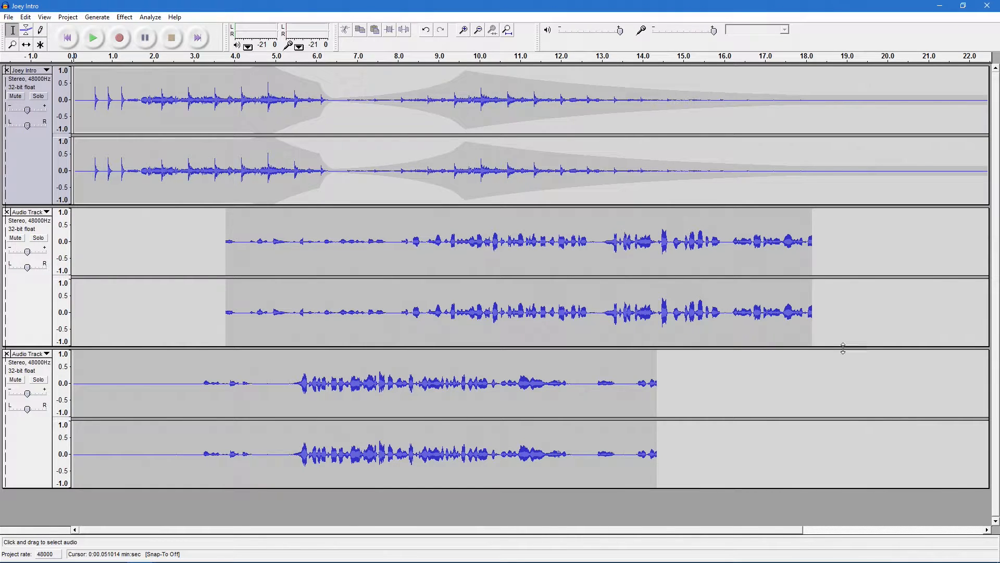
# Remove the first voice take and the volume-shaped Joey Intro track, keeping only the second voice recording
pyautogui.click(6, 212)
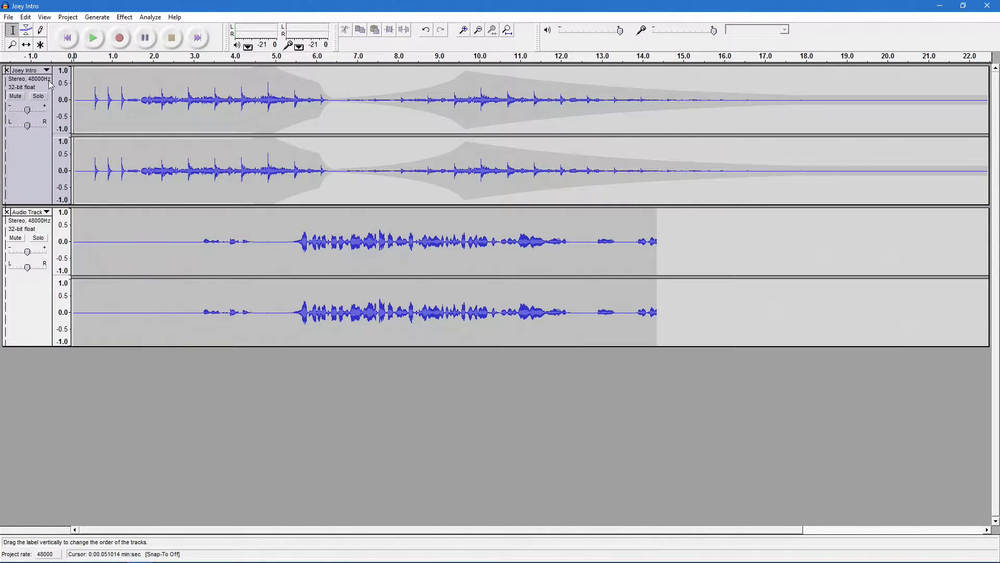
pyautogui.click(26, 18)
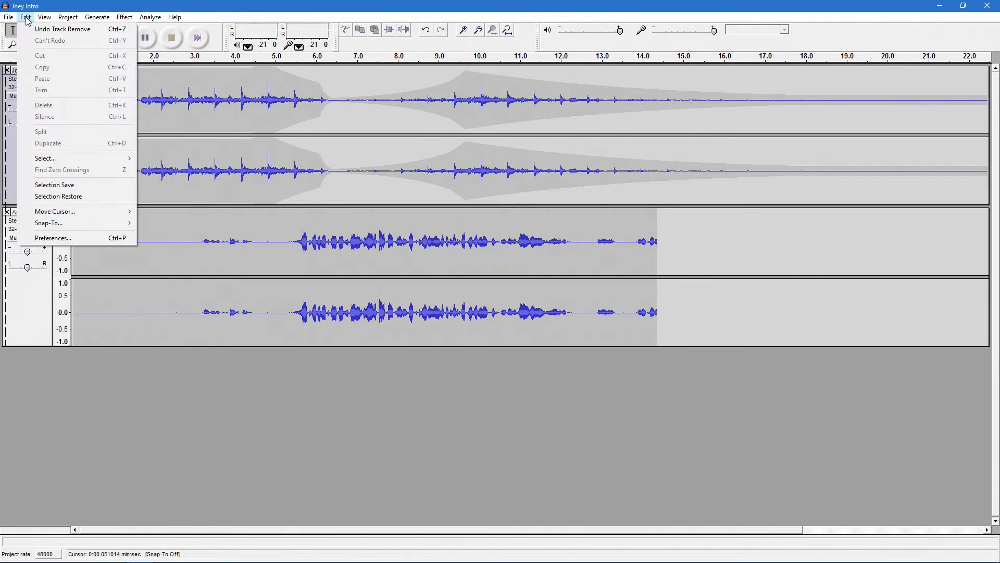
pyautogui.click(110, 5)
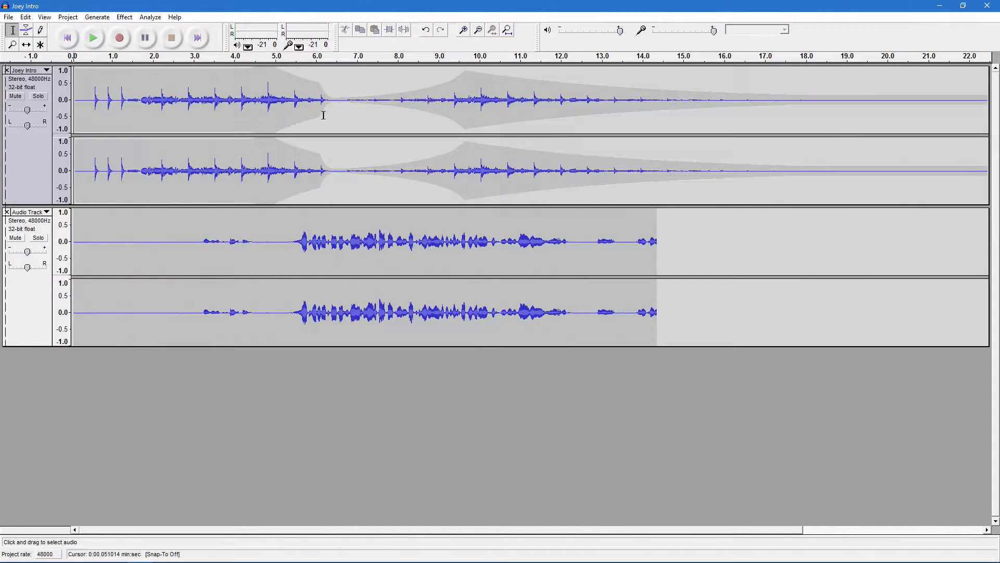
pyautogui.click(7, 69)
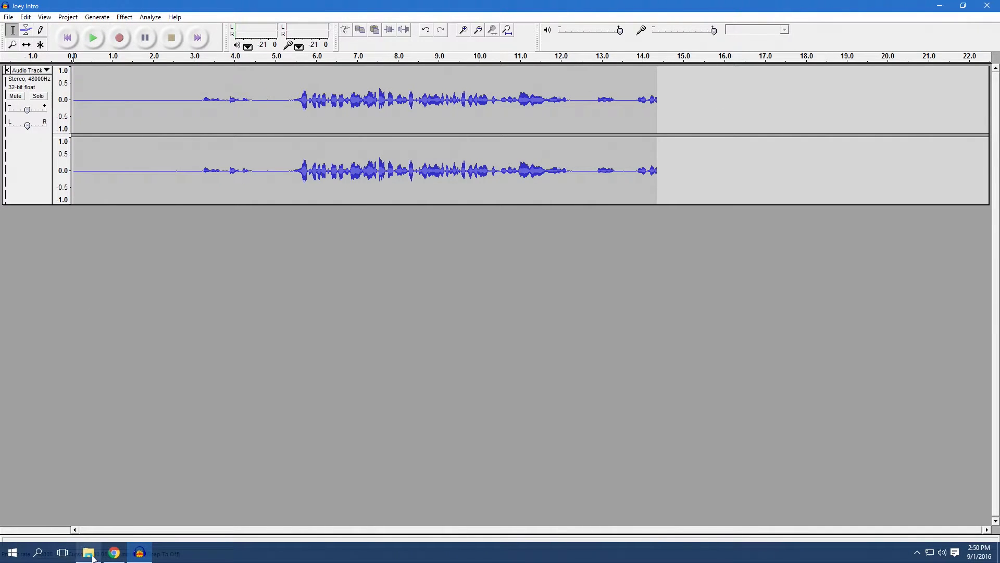
# Import a fresh copy of the Joey Intro audio file from the Joey folder below the voice track
pyautogui.click(88, 553)
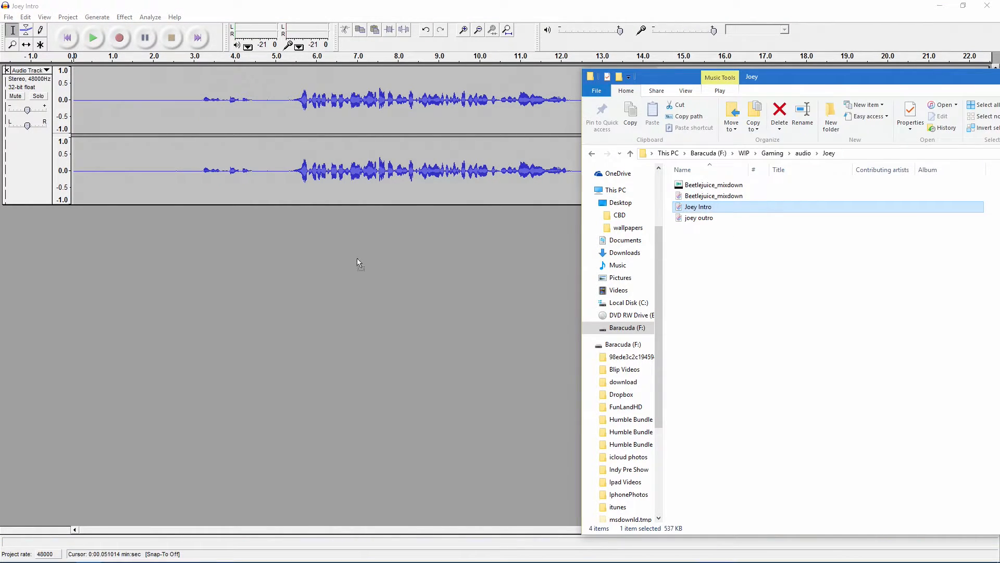
pyautogui.moveTo(177, 258); pyautogui.dragTo(178, 258)
pyautogui.click(452, 5)
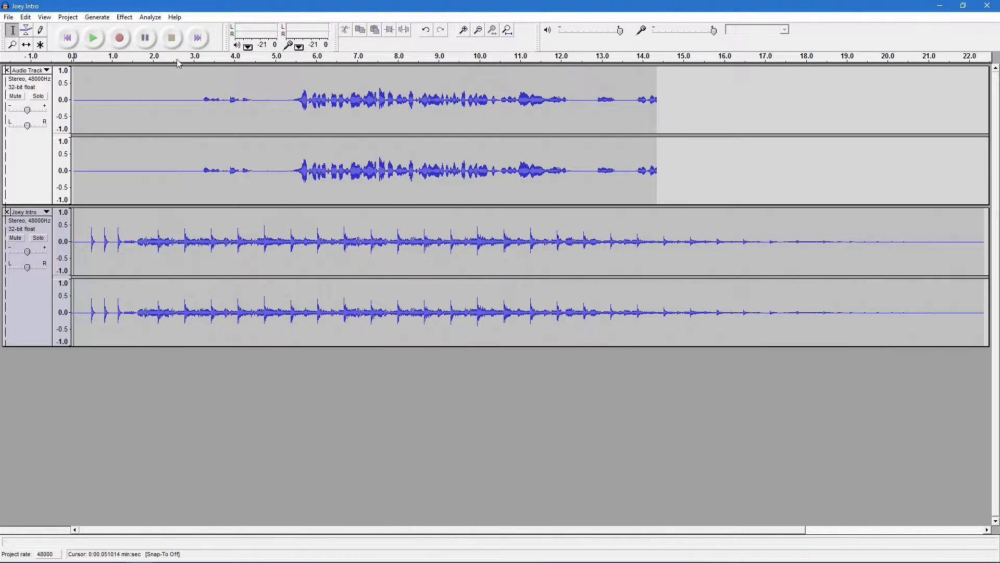
# Select the main spoken section from about 5.4 s to 12.2 s, try trimming the audio outside it, and undo the trim
pyautogui.moveTo(289, 99); pyautogui.dragTo(570, 120)
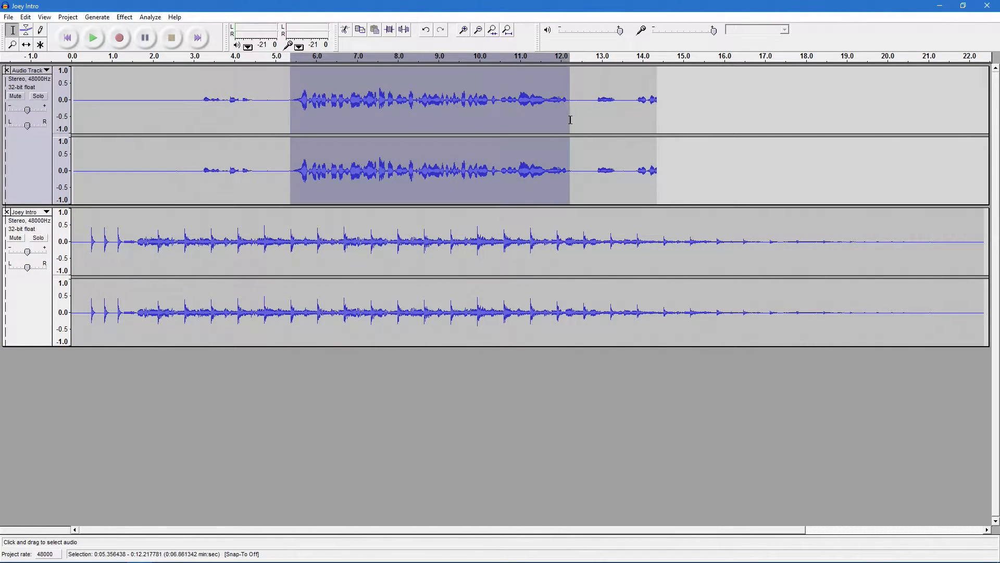
pyautogui.click(389, 30)
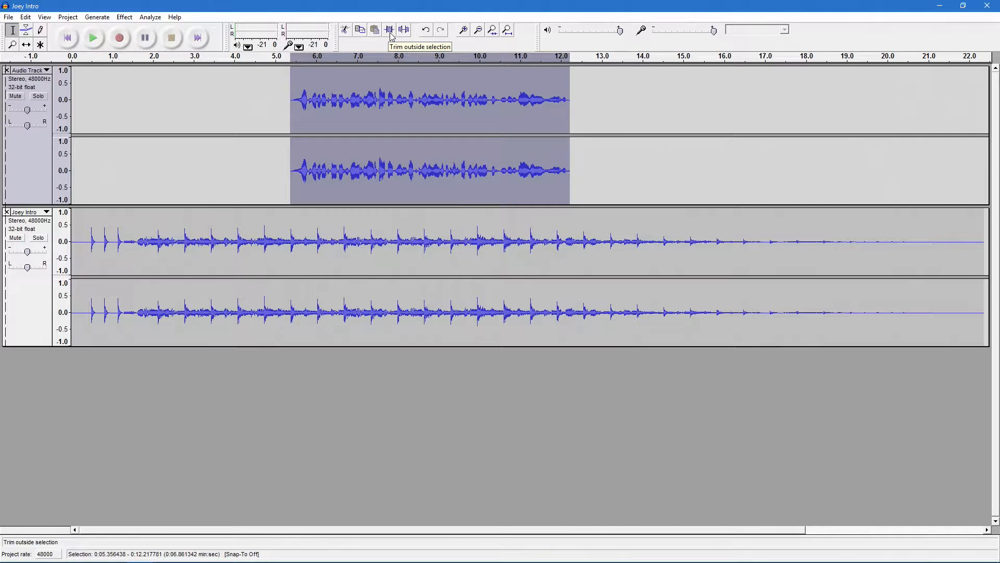
pyautogui.click(26, 17)
pyautogui.click(37, 29)
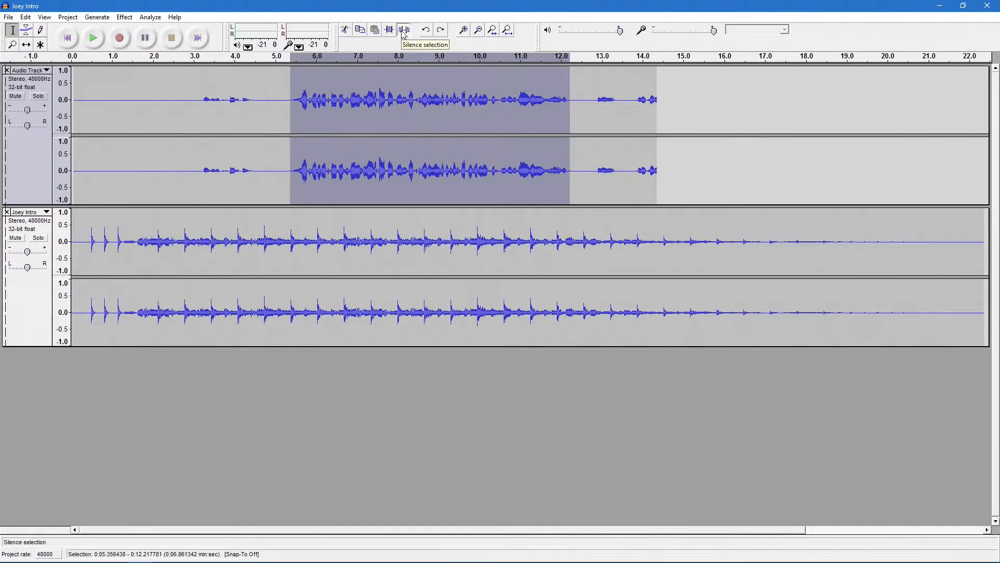
# Silence the selected section of the voice track and undo the silencing
pyautogui.click(404, 33)
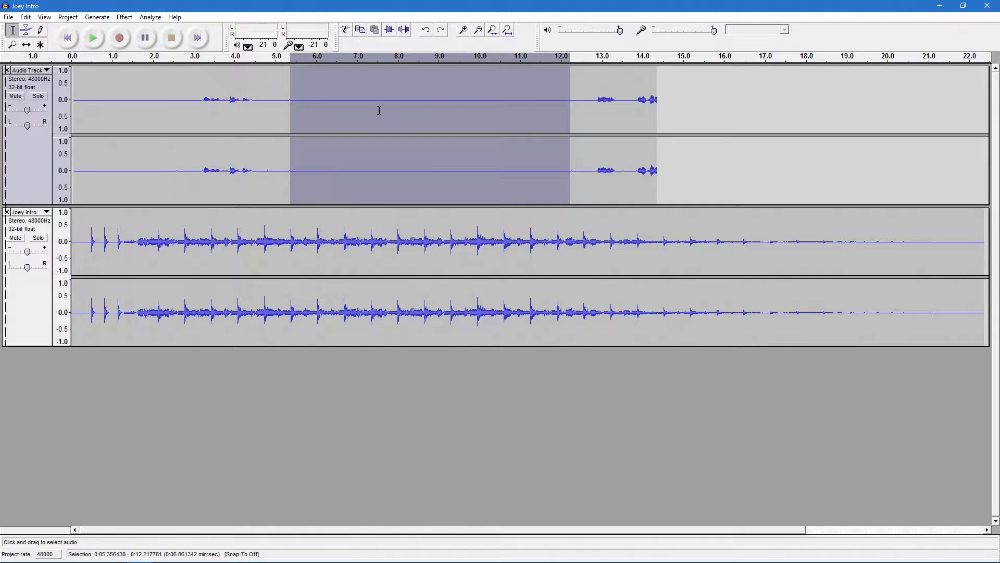
pyautogui.click(26, 17)
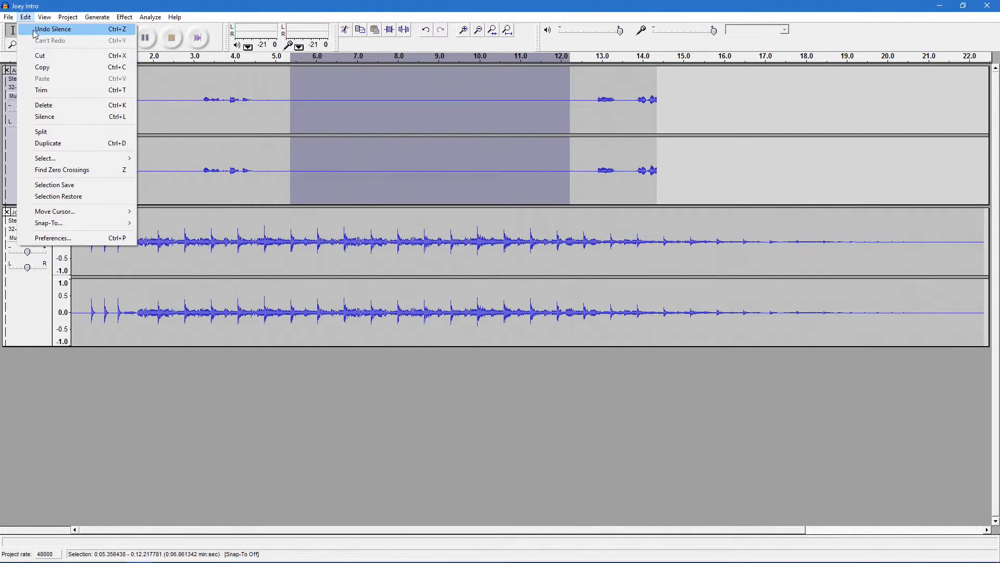
pyautogui.click(52, 29)
# Trim the voice track outside the selection and shift the remaining clip in time to start at about 11.2 s
pyautogui.click(389, 30)
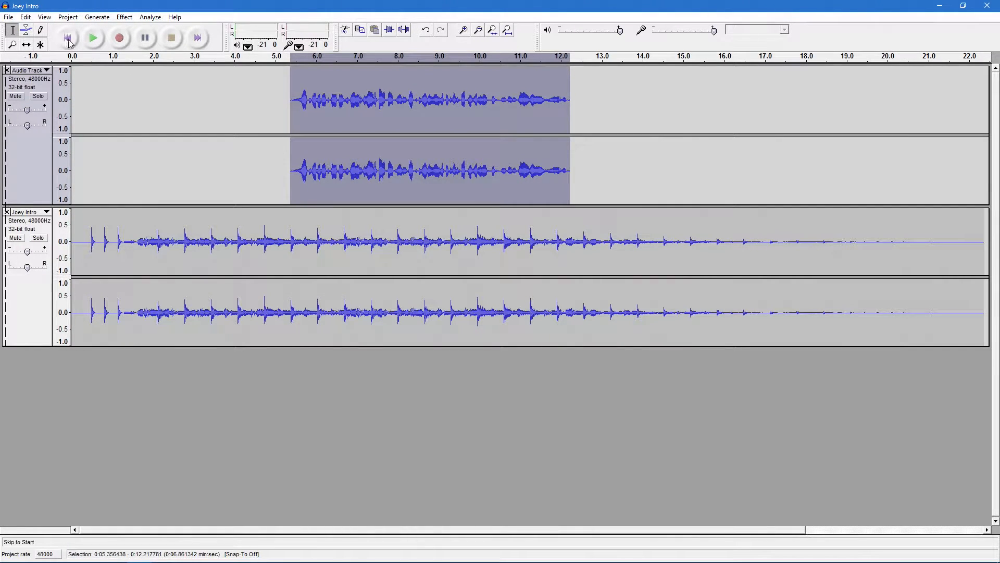
pyautogui.click(27, 44)
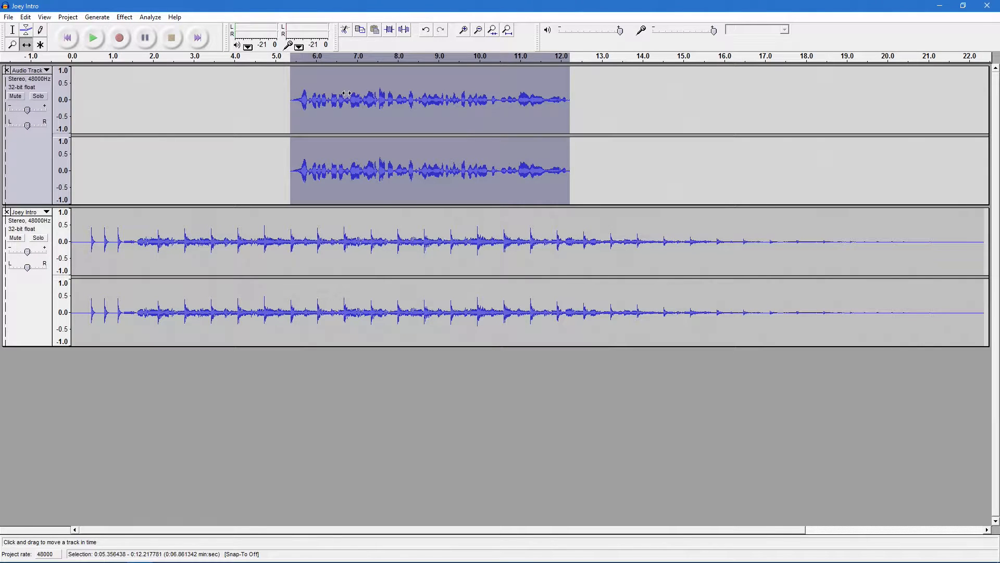
pyautogui.moveTo(367, 97); pyautogui.dragTo(584, 98)
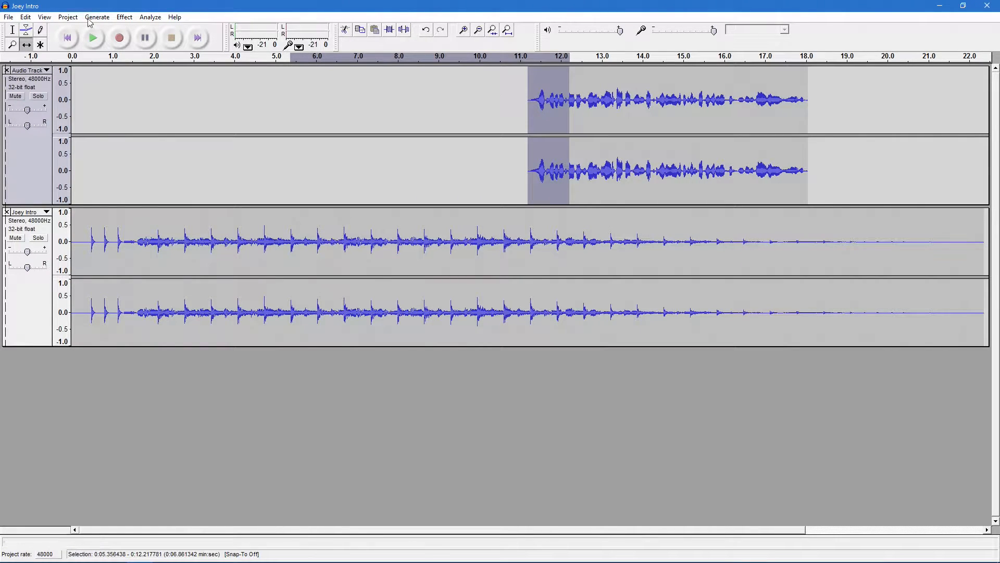
# Clear the selection, play the voice and music together from the start, and stop playback
pyautogui.click(26, 17)
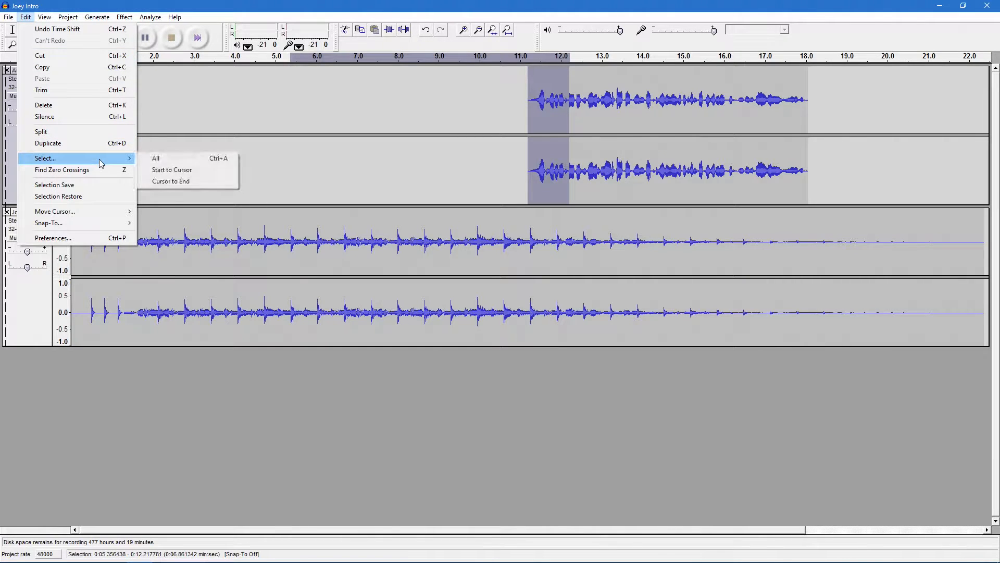
pyautogui.click(388, 4)
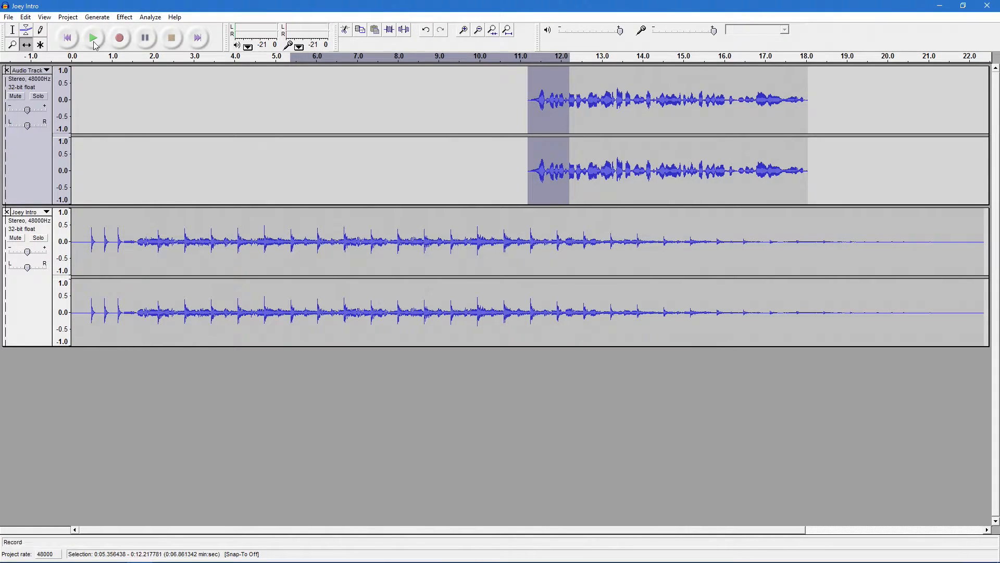
pyautogui.click(324, 108)
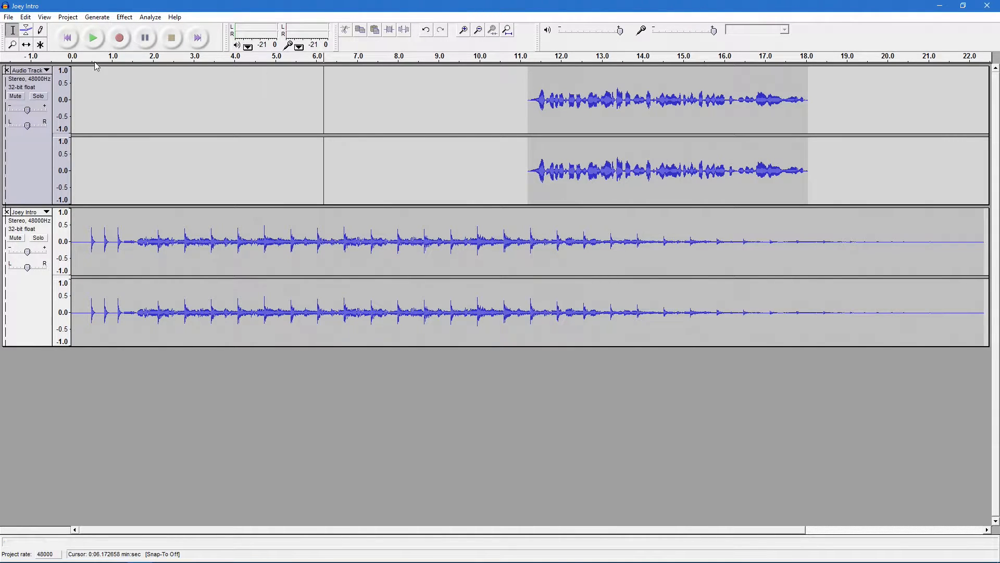
pyautogui.click(69, 39)
pyautogui.click(94, 44)
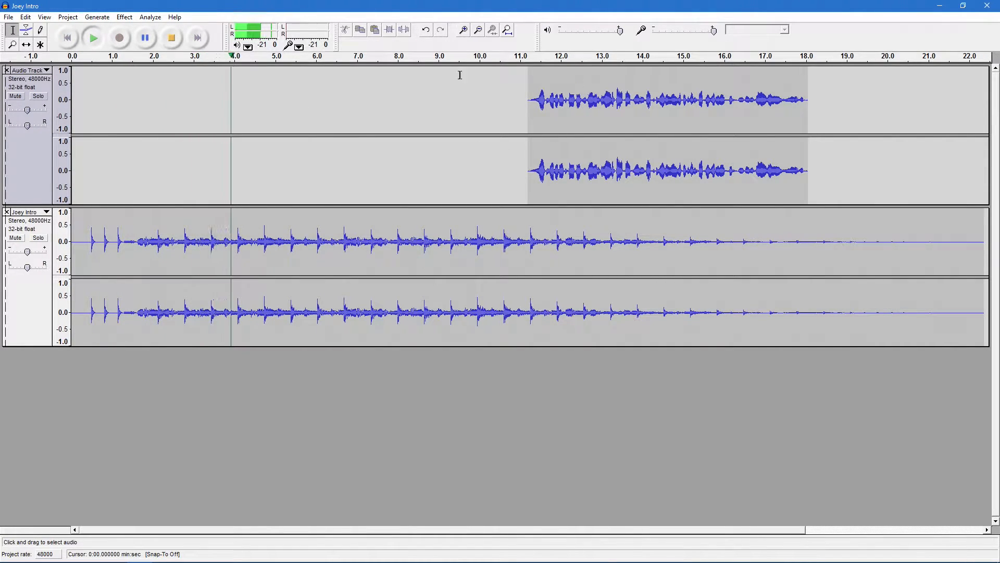
pyautogui.press('F5')
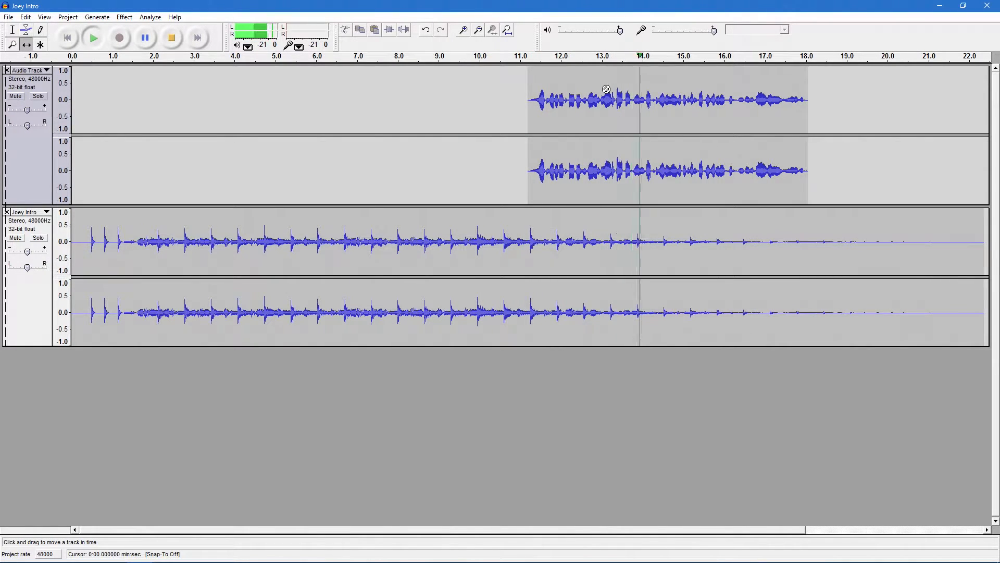
pyautogui.click(173, 40)
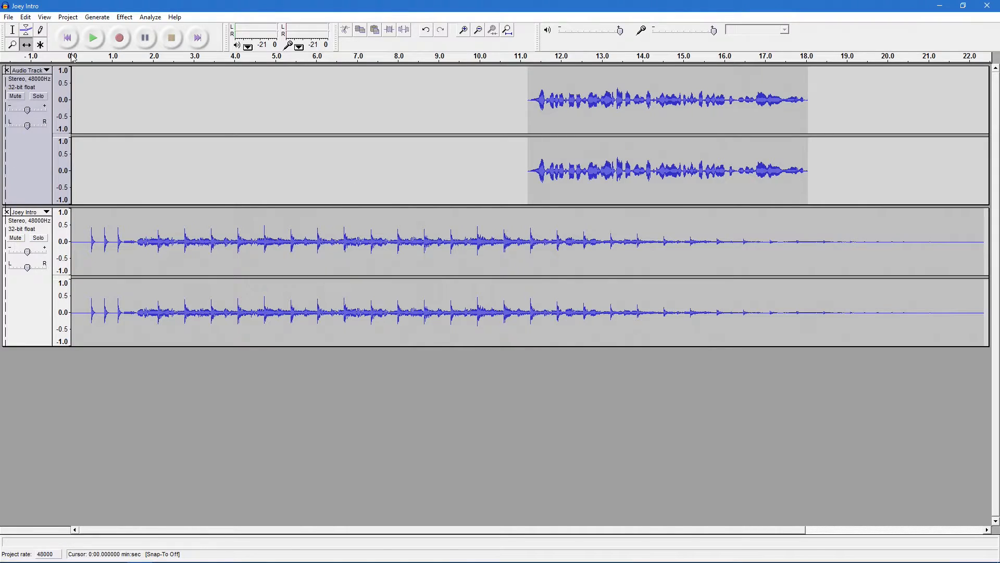
# Apply a Fade In to the first 5.1 s or so of the Joey Intro track
pyautogui.click(13, 30)
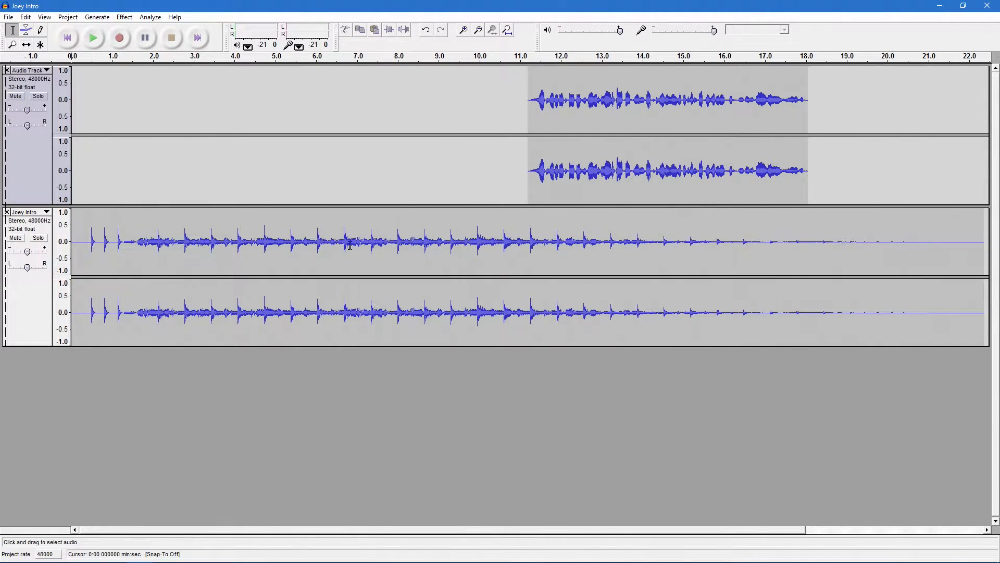
pyautogui.moveTo(281, 253); pyautogui.dragTo(67, 251)
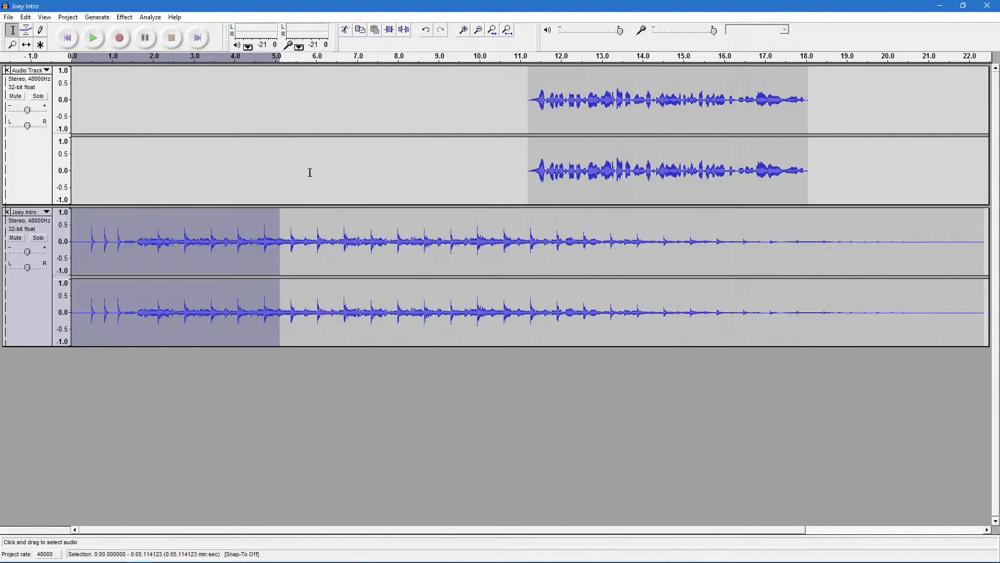
pyautogui.click(125, 17)
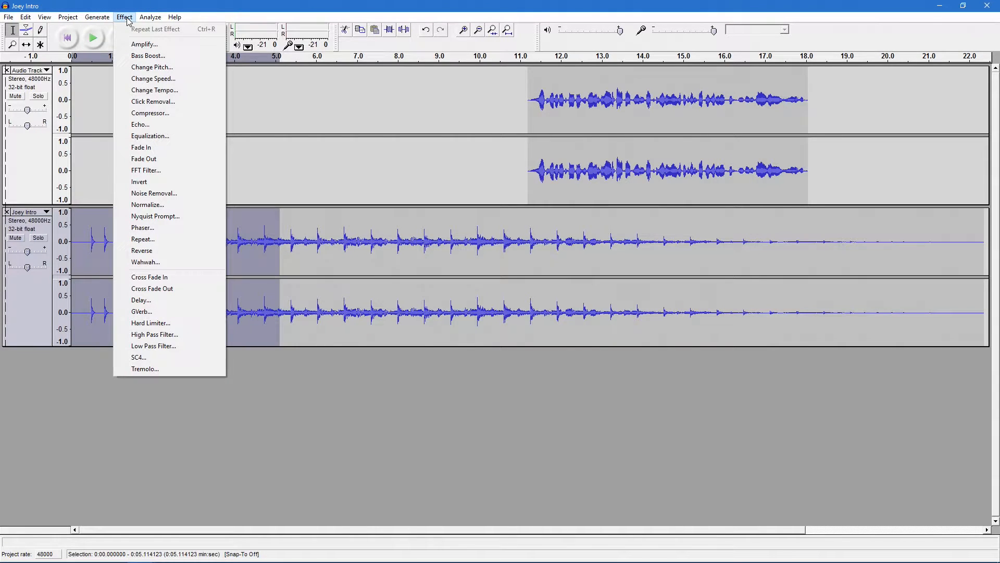
pyautogui.click(170, 148)
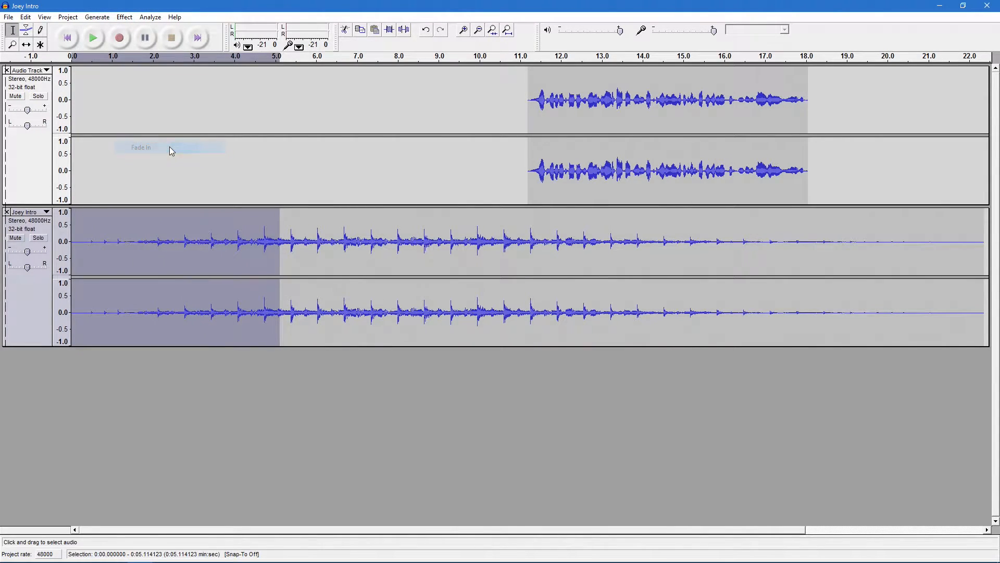
# Play the project from the start to hear the music's fade-in, and stop playback
pyautogui.click(121, 87)
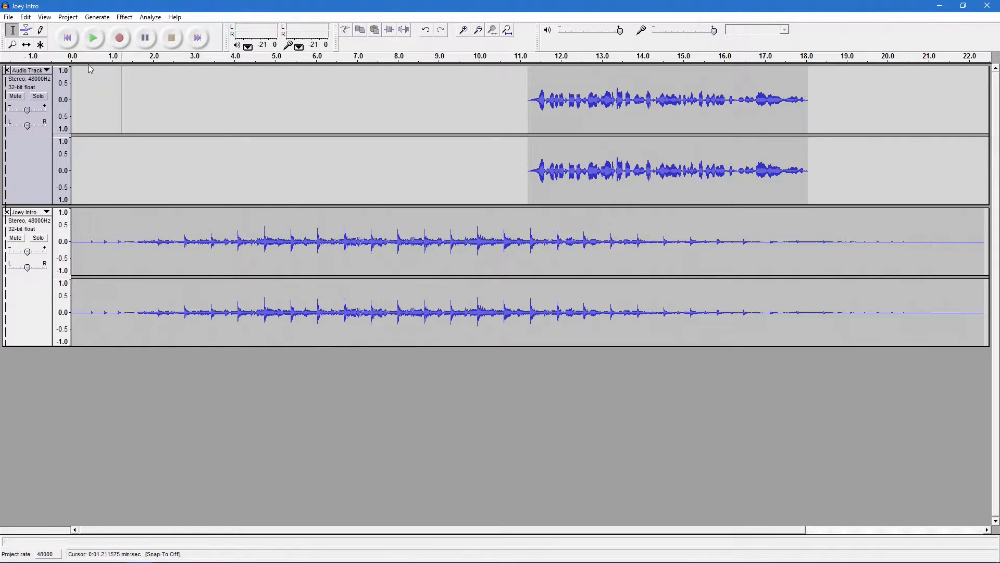
pyautogui.click(69, 40)
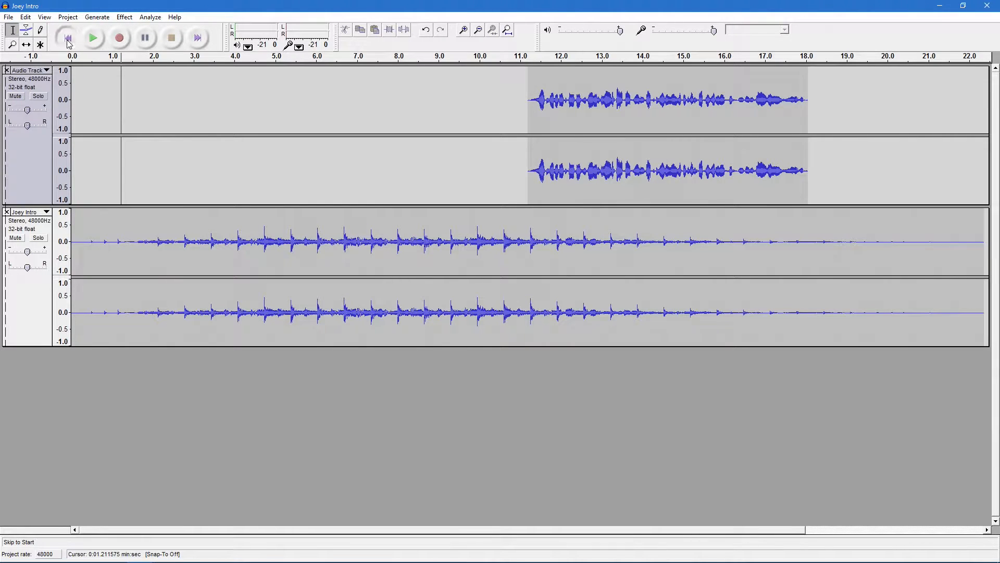
pyautogui.click(96, 39)
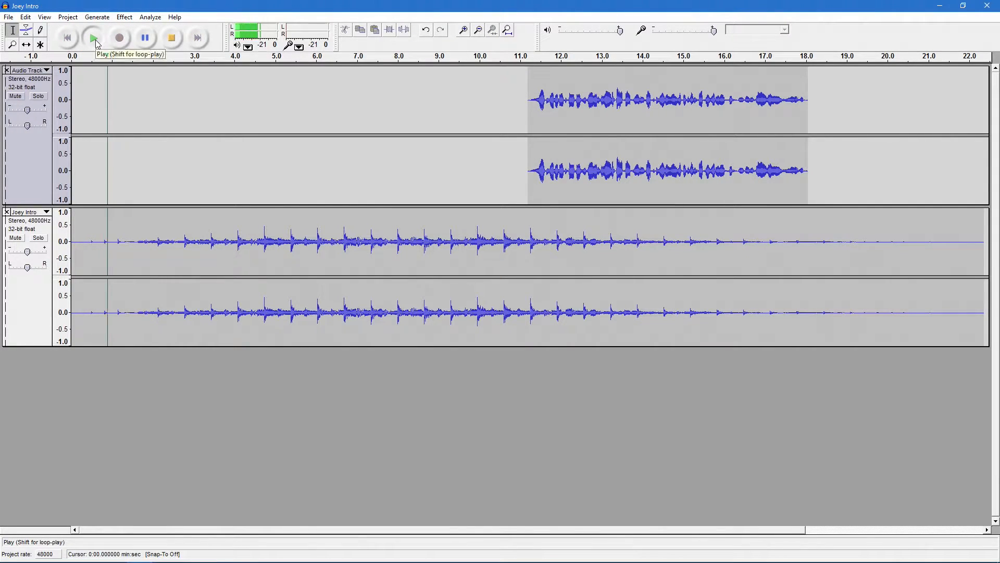
pyautogui.click(172, 43)
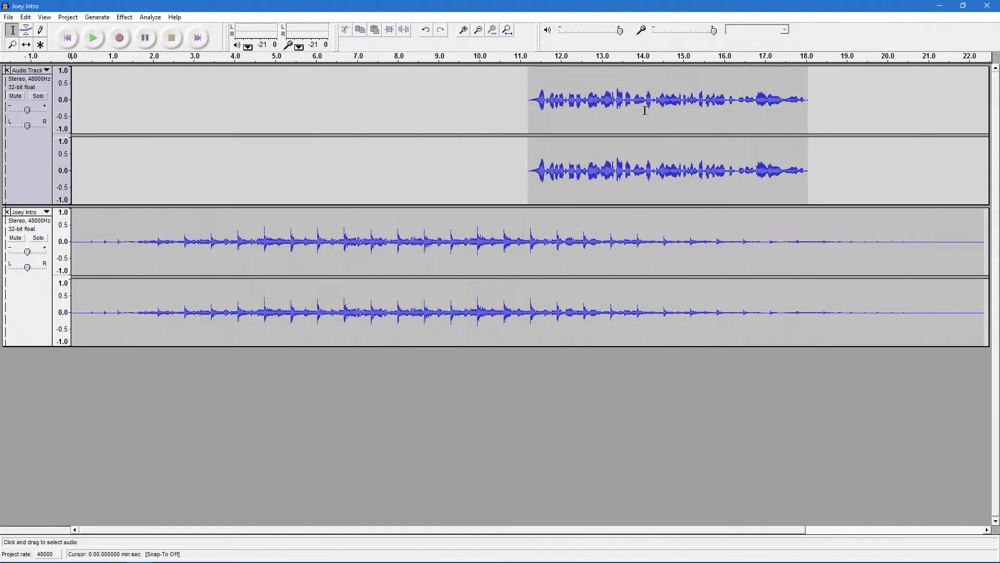
# Shift the voice clip earlier in time to start at about 9.0 s
pyautogui.moveTo(523, 99); pyautogui.dragTo(809, 104)
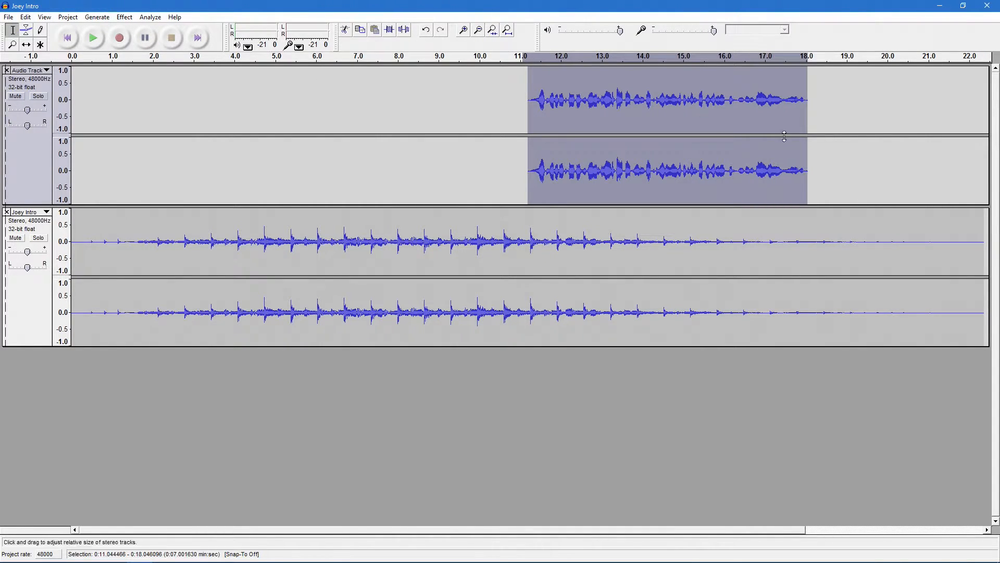
pyautogui.click(487, 101)
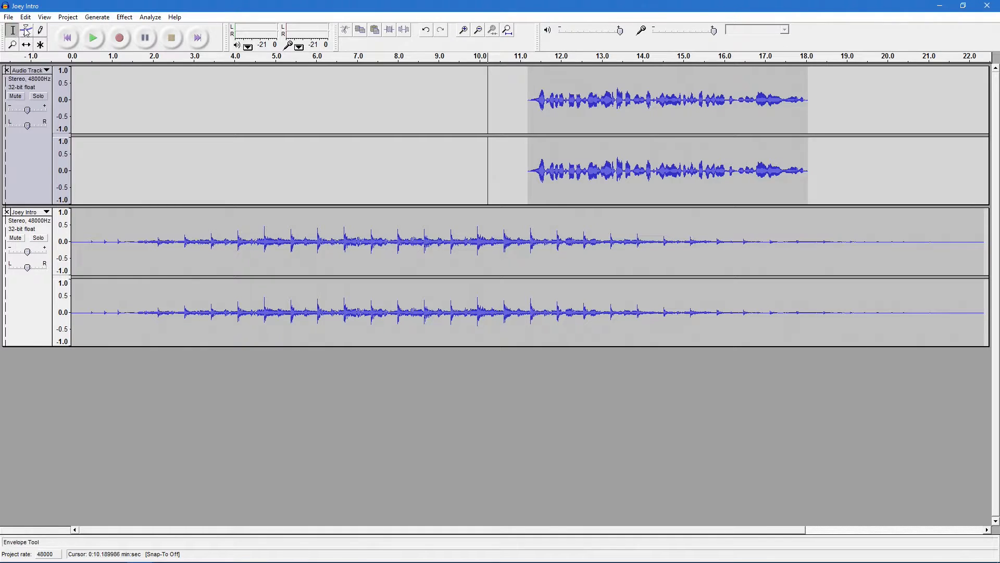
pyautogui.click(26, 45)
pyautogui.moveTo(658, 130); pyautogui.dragTo(571, 115)
# Try to edit the samples just before the voice clip with the Draw Tool, and dismiss the notice
pyautogui.click(41, 30)
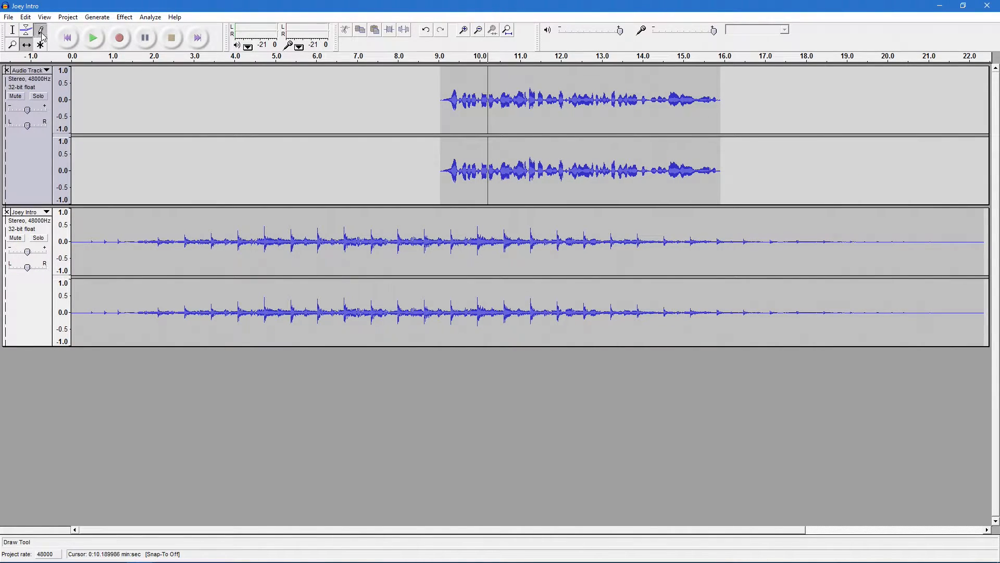
pyautogui.click(428, 113)
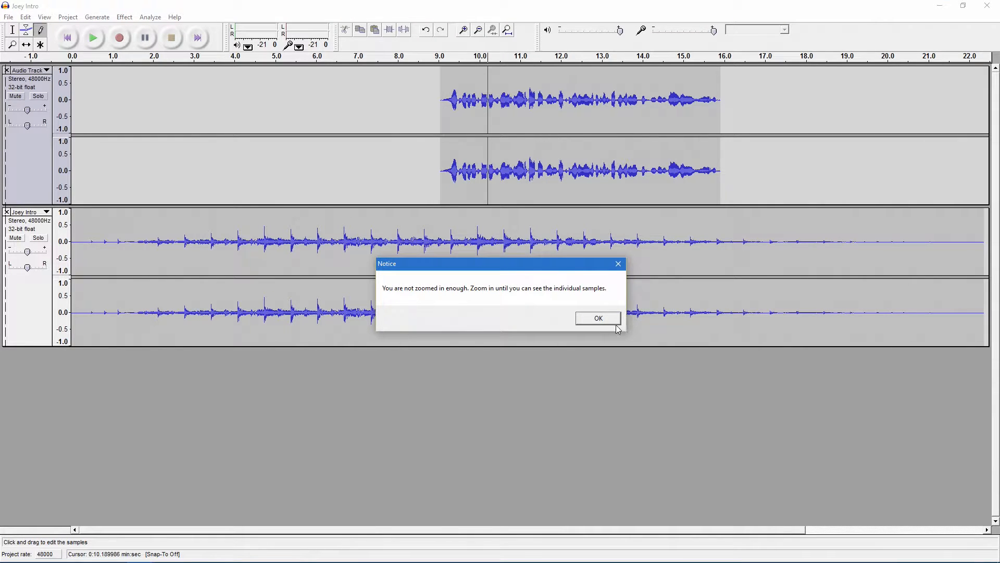
pyautogui.click(598, 318)
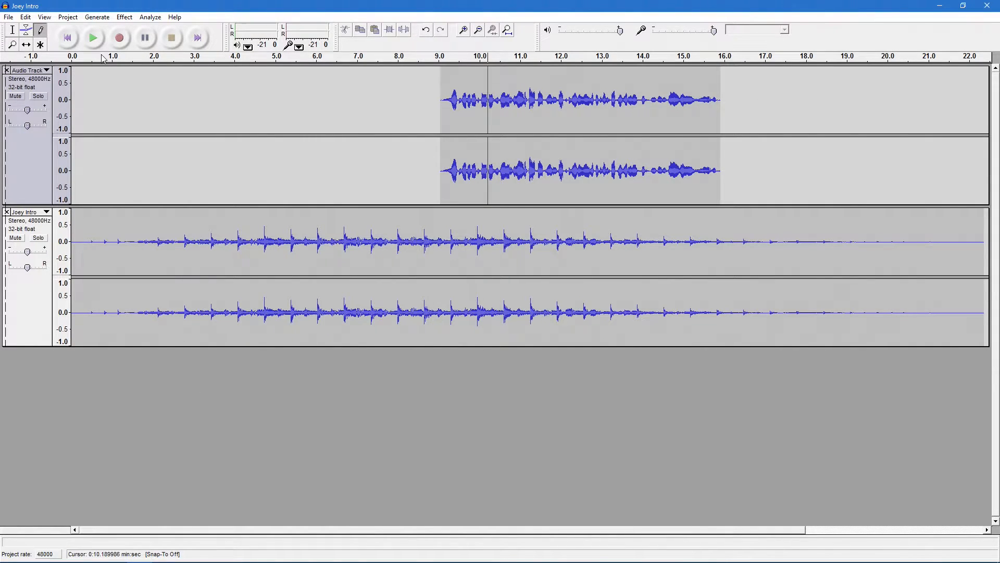
# Record about 4.2 s of room silence from the project start onto a new track
pyautogui.click(67, 39)
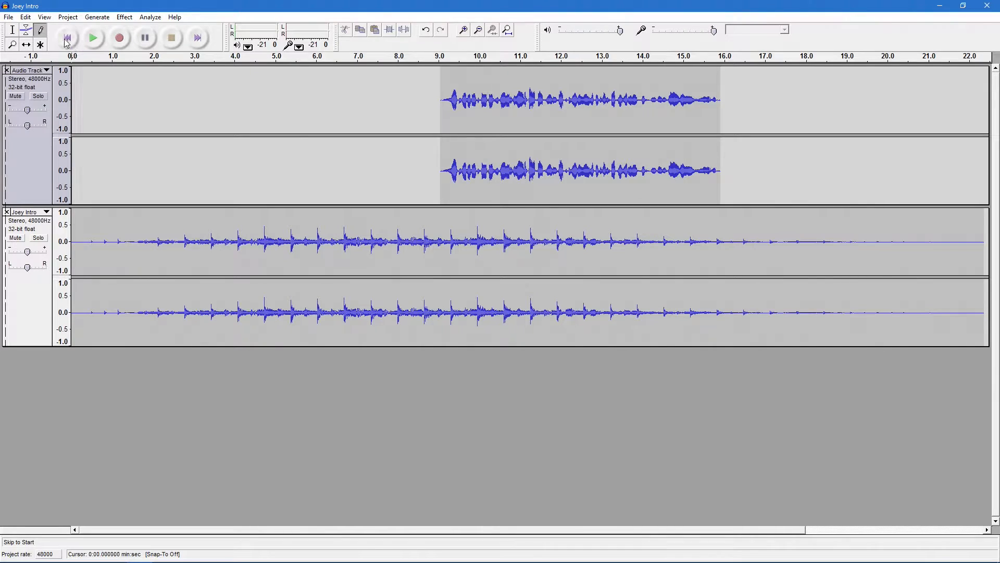
pyautogui.click(120, 42)
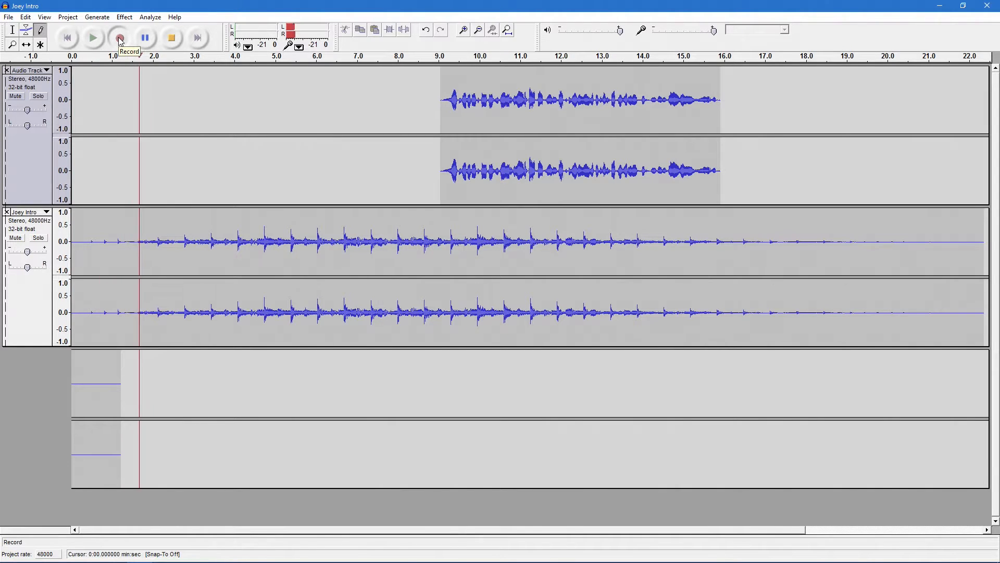
pyautogui.click(172, 38)
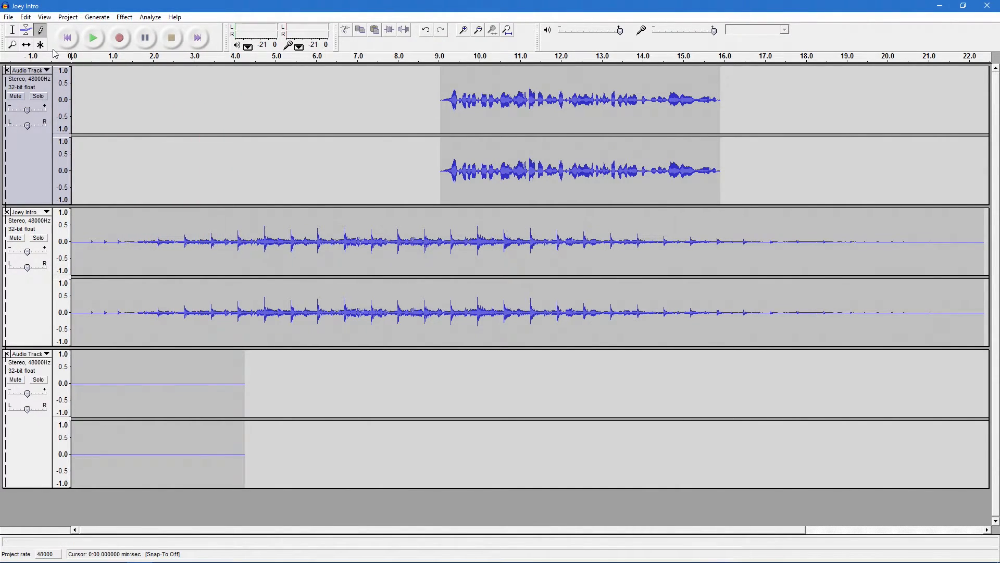
# Capture a Noise Removal profile from about the first 3.7 s of the newly recorded silent track
pyautogui.click(12, 30)
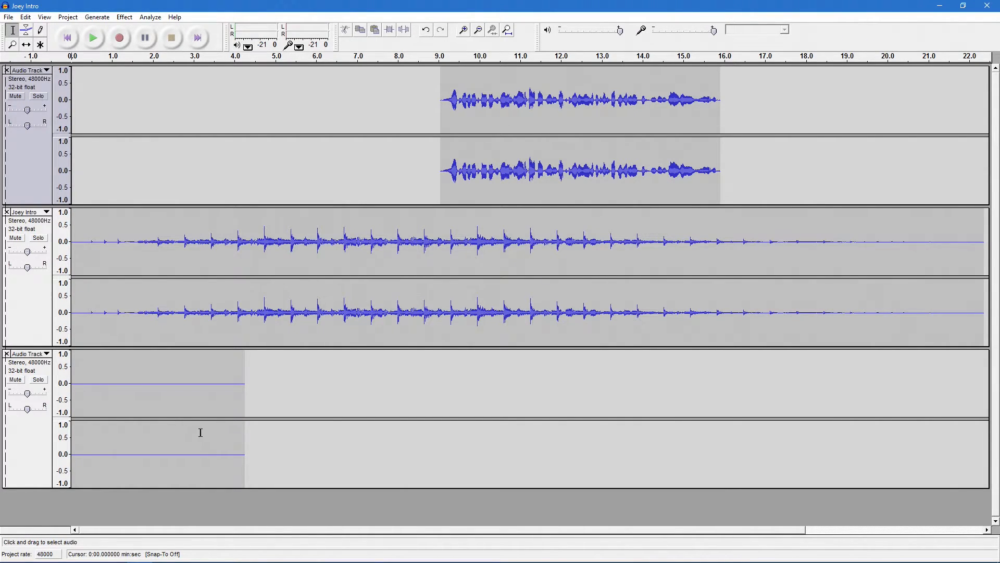
pyautogui.moveTo(221, 432); pyautogui.dragTo(54, 424)
pyautogui.click(124, 17)
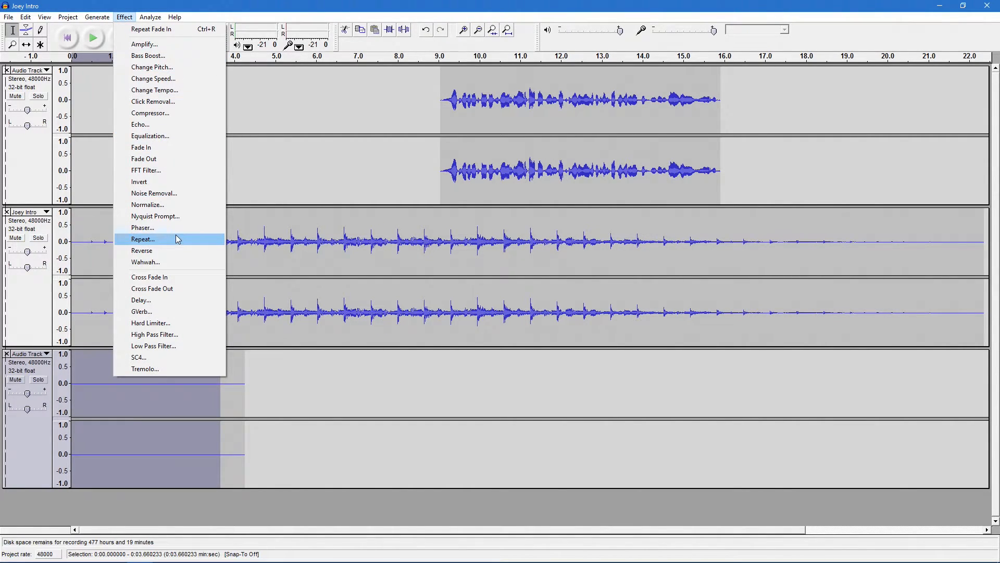
pyautogui.click(180, 194)
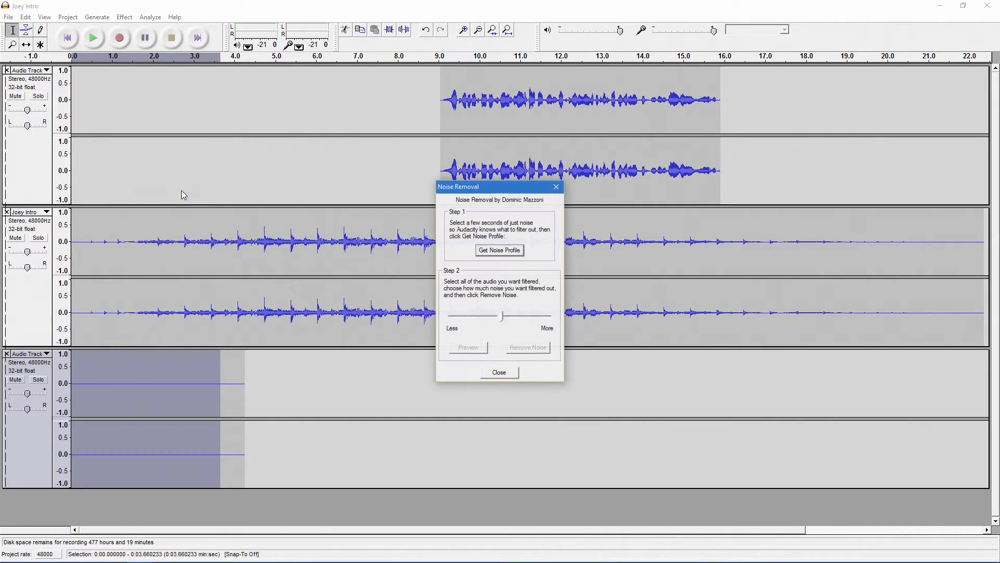
pyautogui.click(499, 250)
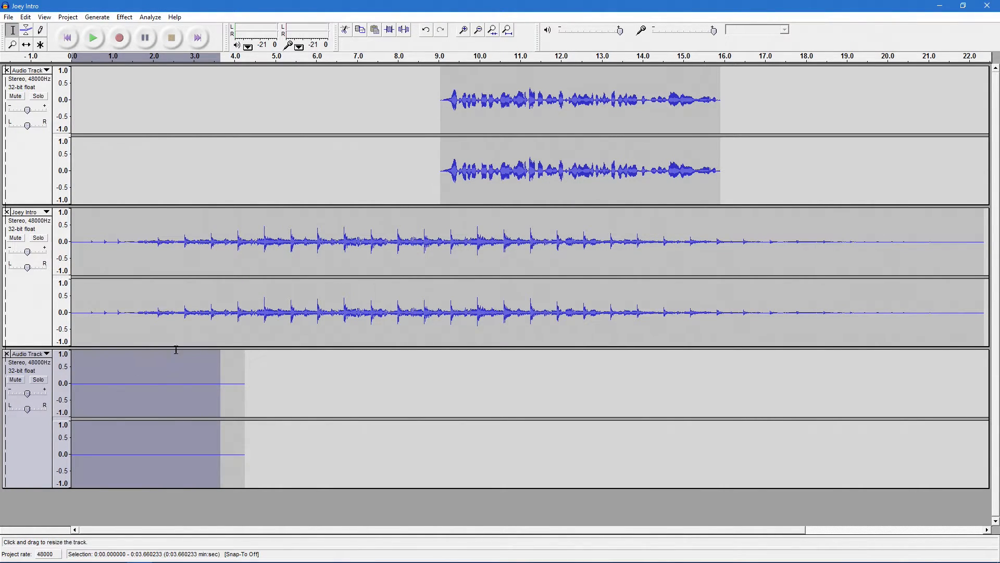
# Select the voice clip from about 9.07 to 15.95 s, preview Noise Removal, and apply it with a reduced filtering amount
pyautogui.click(435, 121)
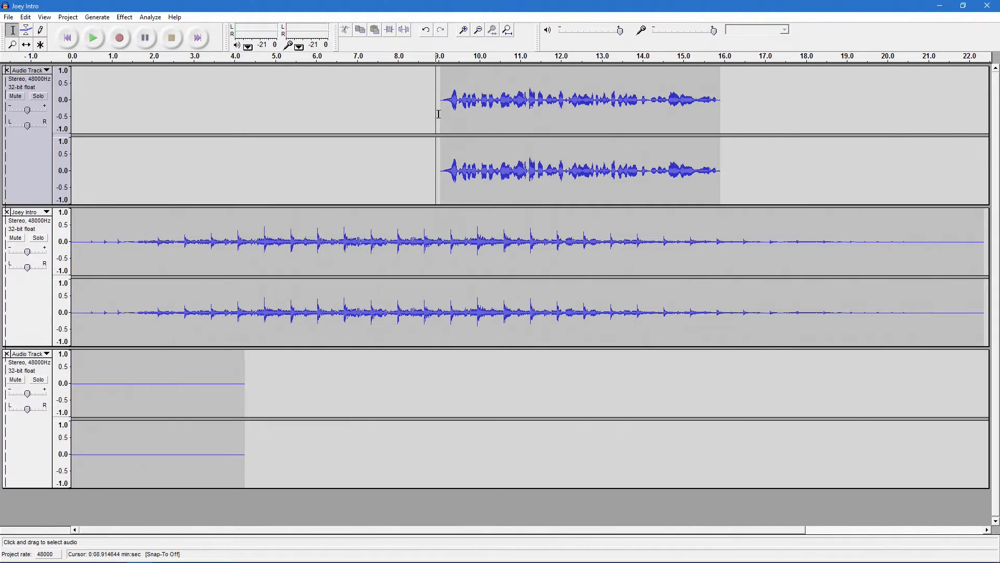
pyautogui.moveTo(443, 115); pyautogui.dragTo(722, 129)
pyautogui.click(123, 18)
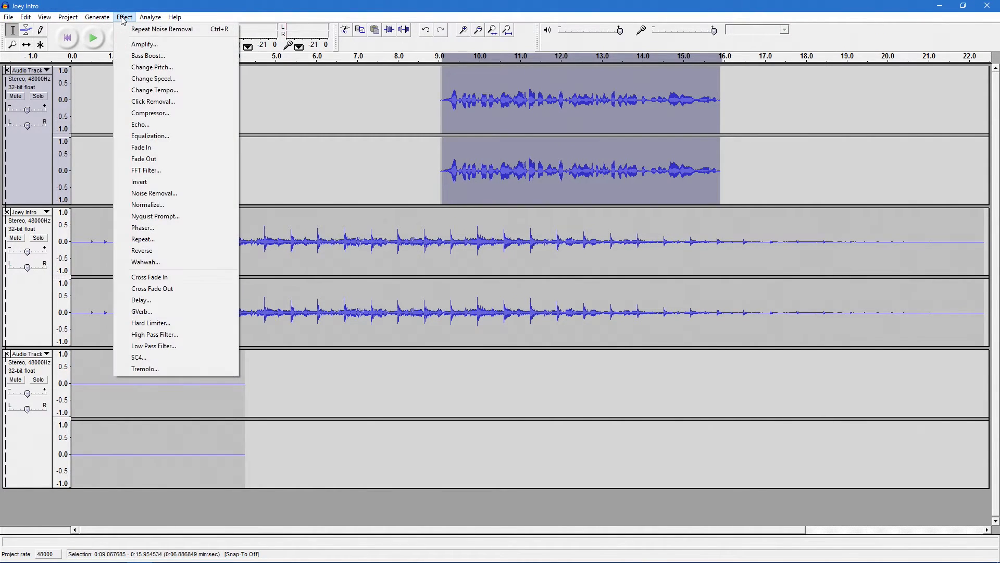
pyautogui.click(185, 193)
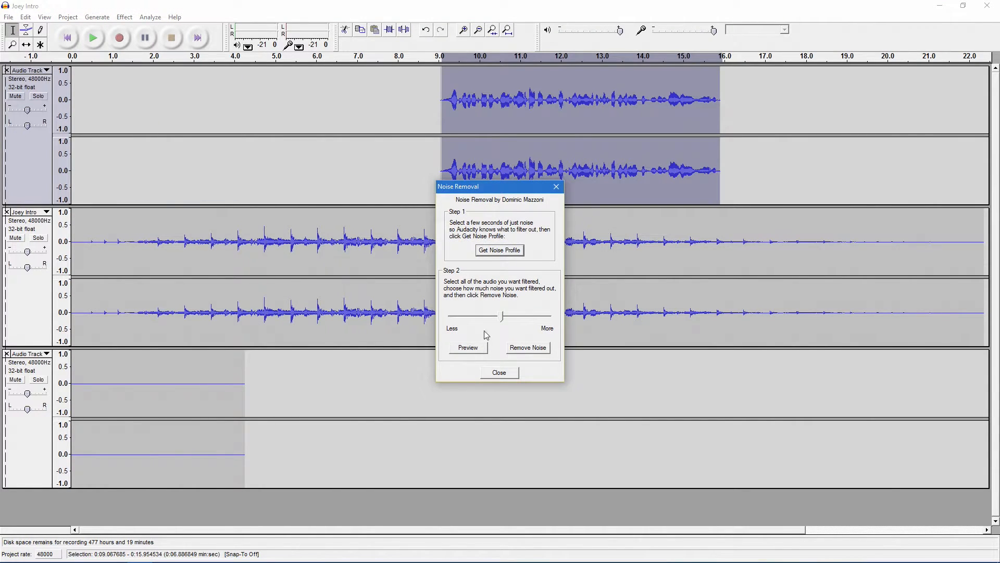
pyautogui.click(473, 347)
pyautogui.moveTo(502, 317); pyautogui.dragTo(467, 317)
pyautogui.click(526, 348)
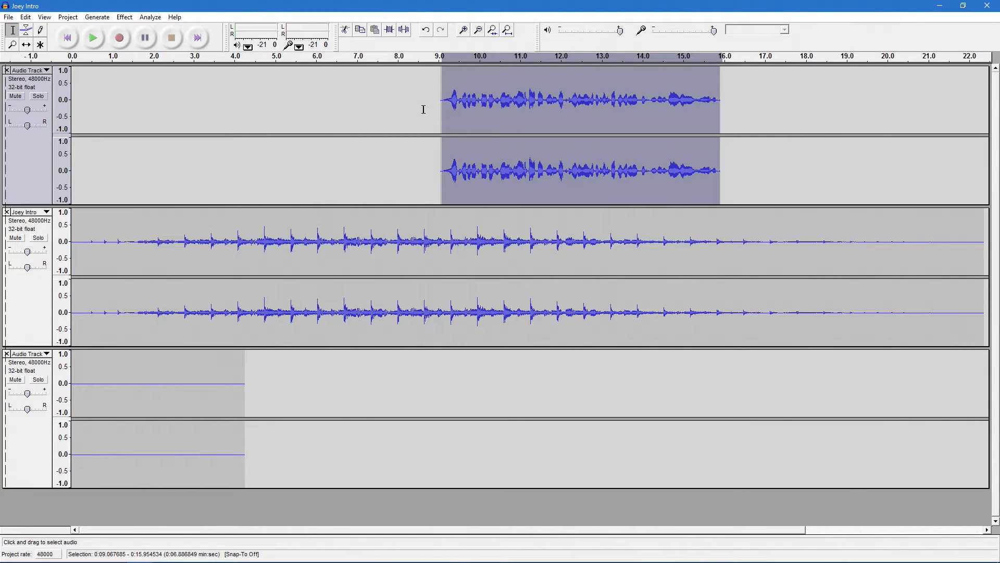
pyautogui.click(124, 17)
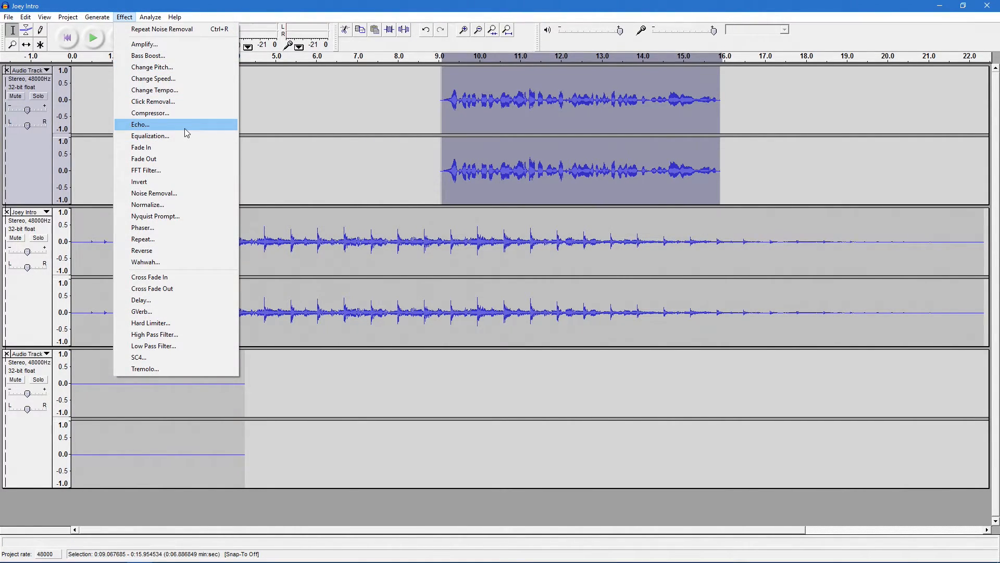
pyautogui.click(174, 323)
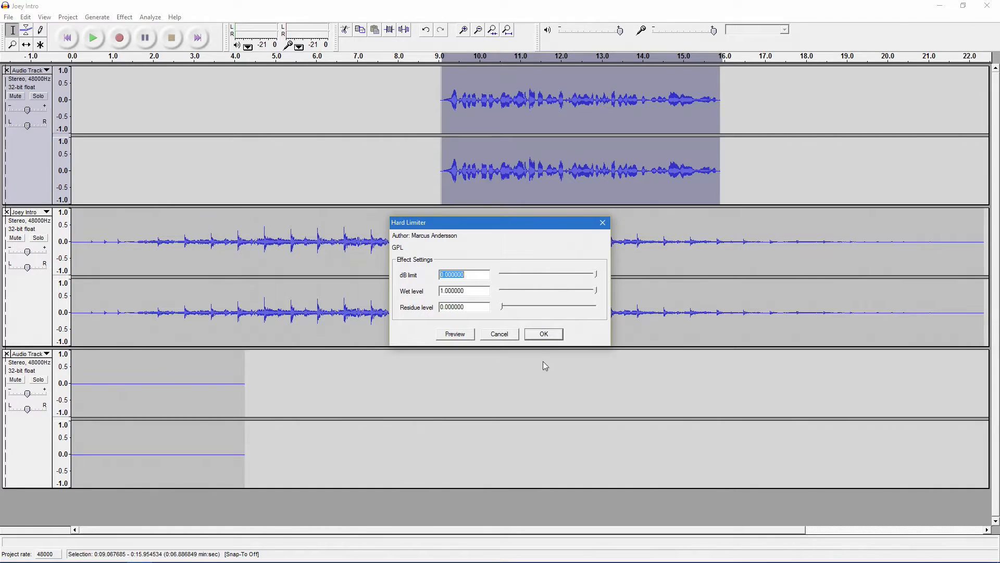
pyautogui.click(499, 336)
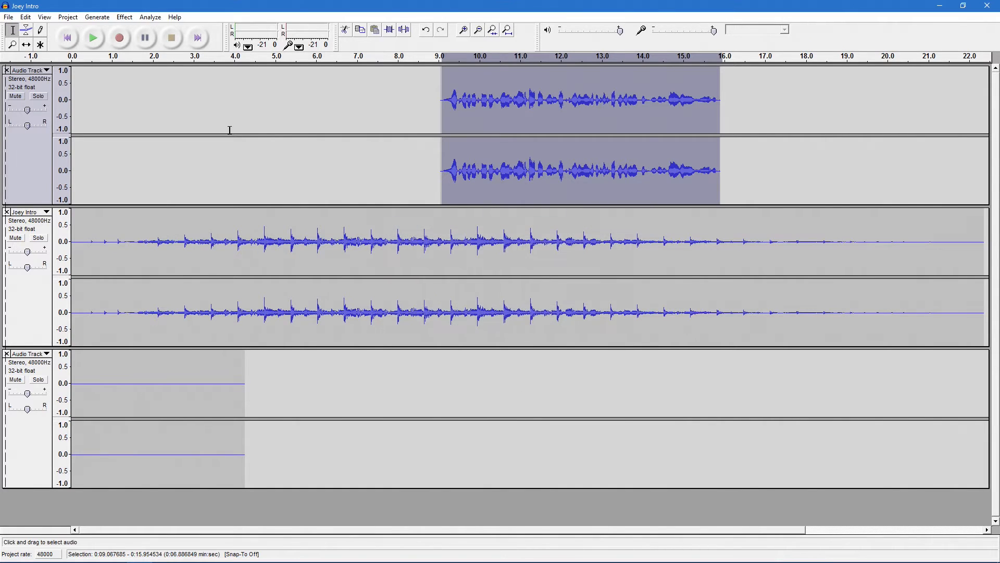
# Enlarge the voice track's height and zoom its amplitude scale so the waveform peaks fill each channel
pyautogui.click(60, 187)
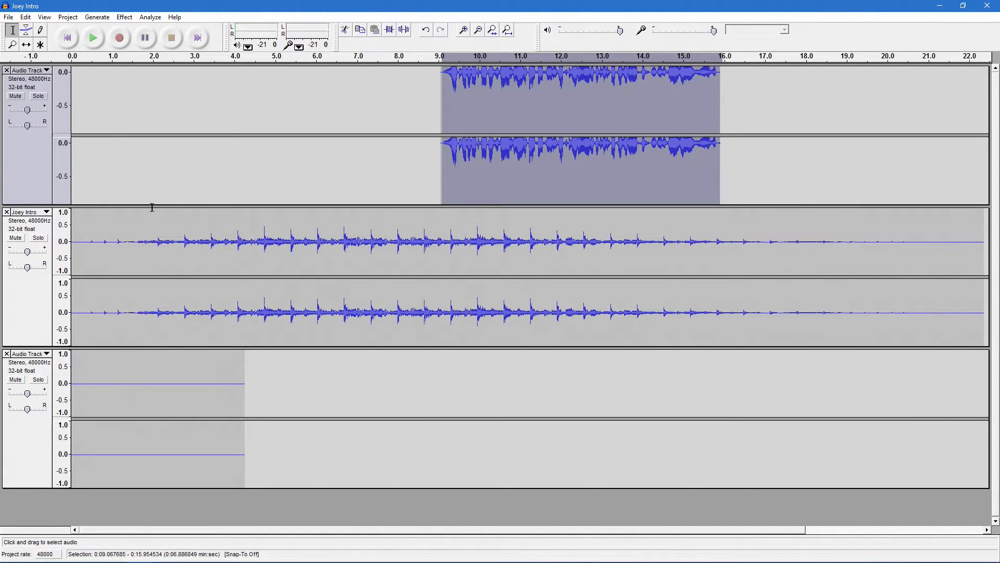
pyautogui.moveTo(150, 205); pyautogui.dragTo(175, 506)
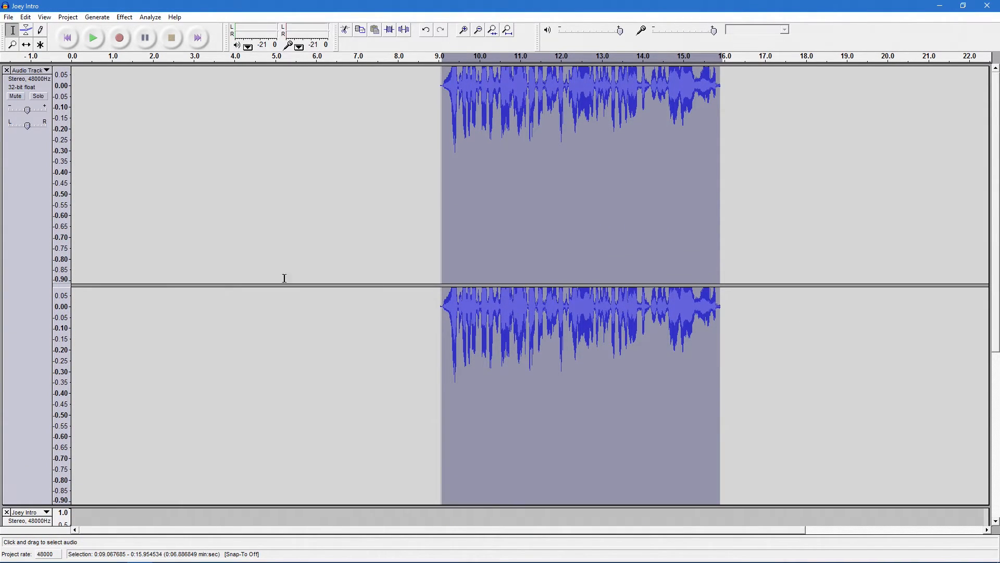
pyautogui.keyDown('shift'); pyautogui.click(61, 313); pyautogui.keyUp('shift')
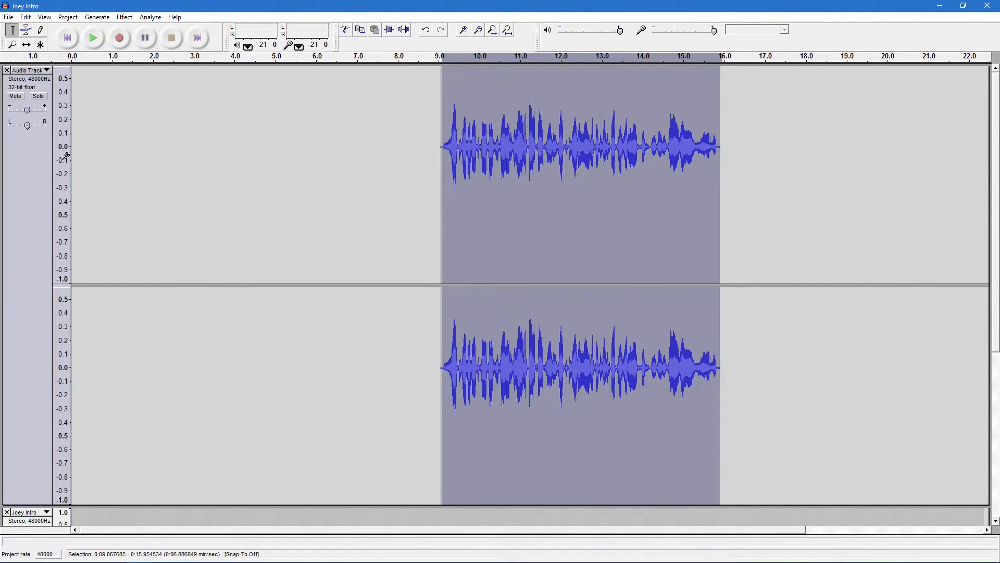
pyautogui.click(57, 142)
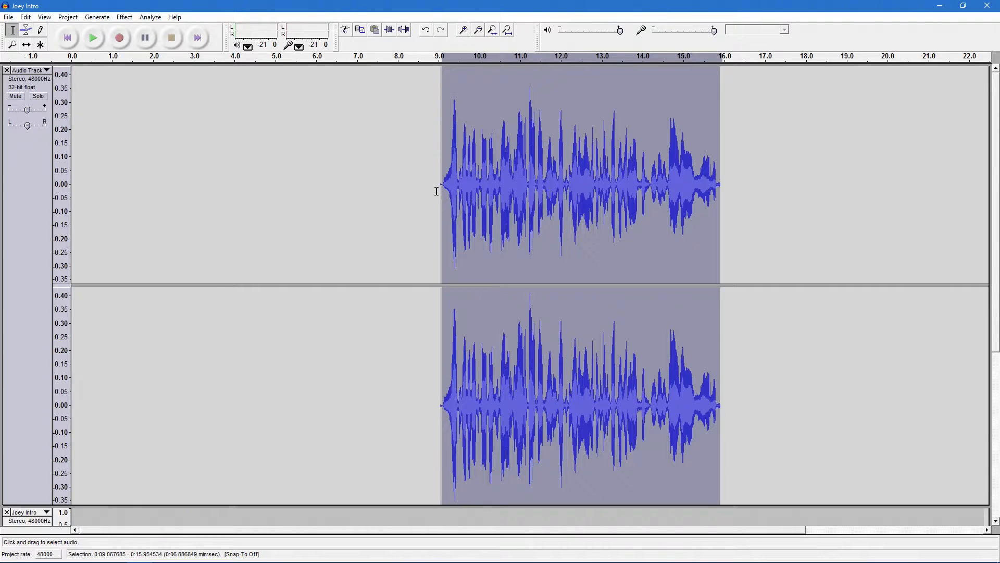
pyautogui.click(125, 17)
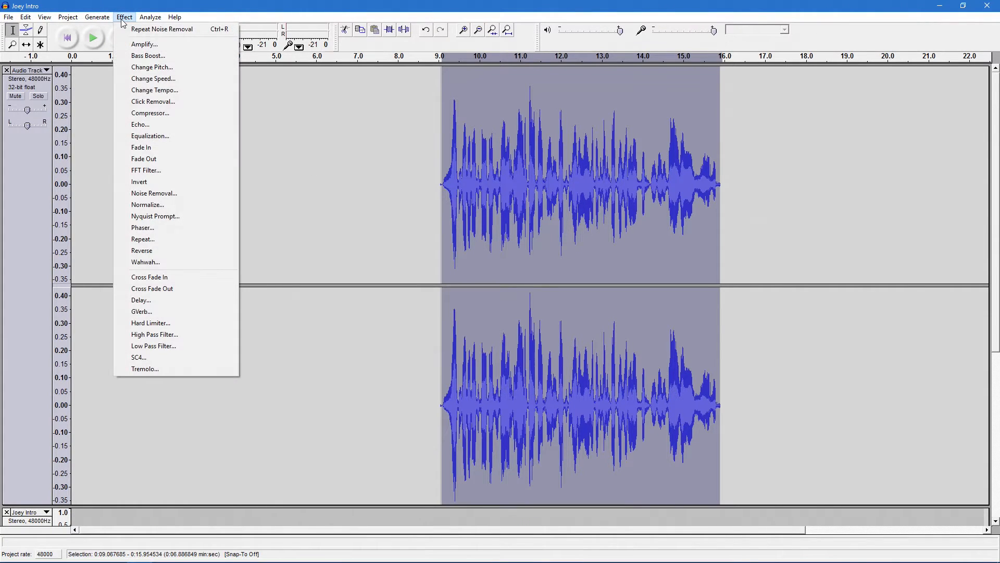
pyautogui.click(171, 322)
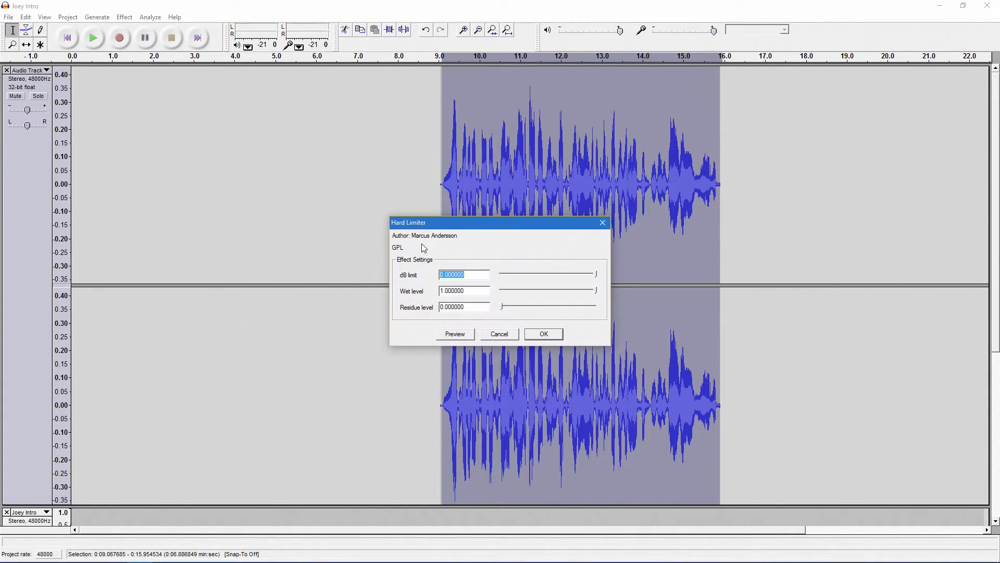
pyautogui.moveTo(470, 222); pyautogui.dragTo(197, 140)
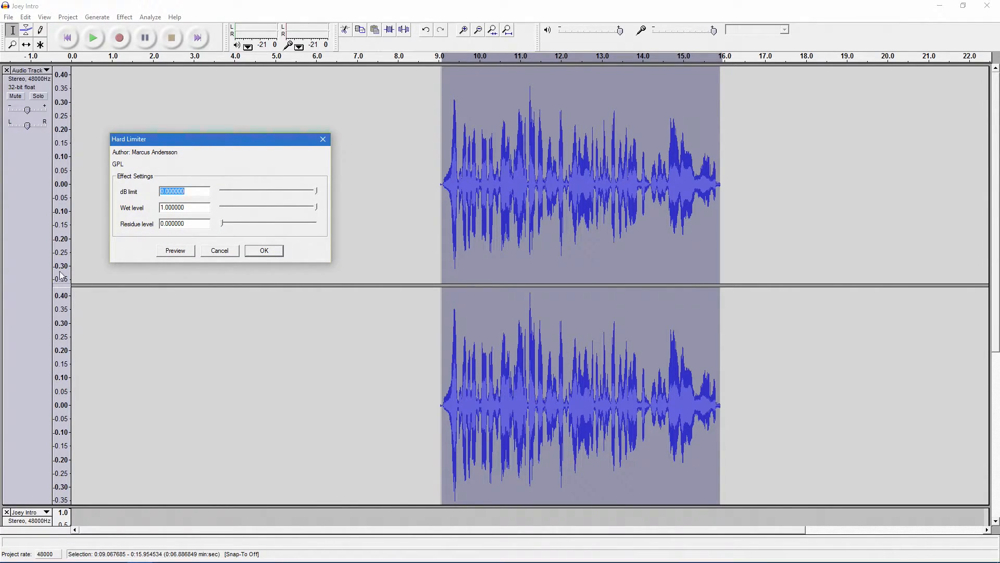
pyautogui.moveTo(193, 139); pyautogui.dragTo(232, 113)
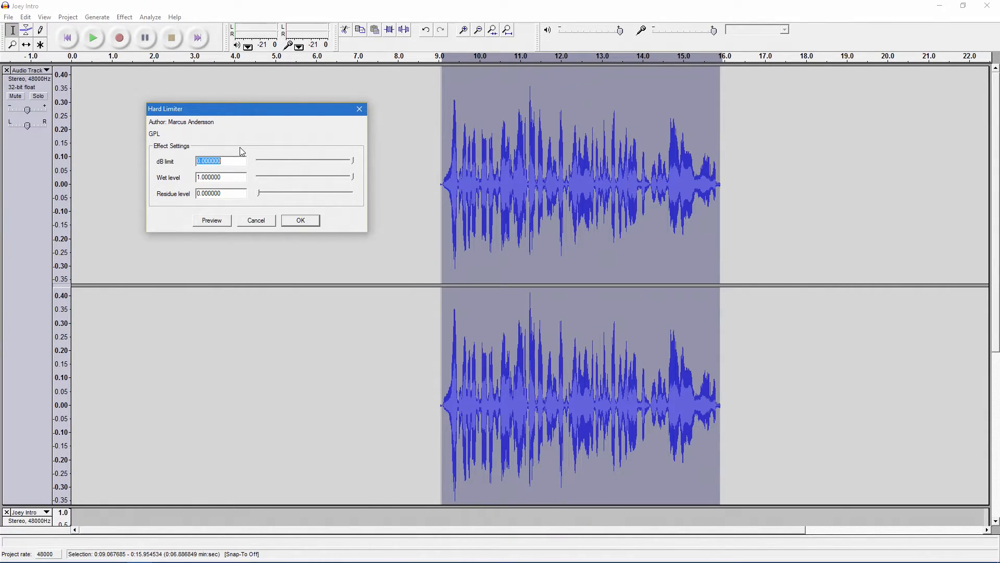
pyautogui.click(265, 218)
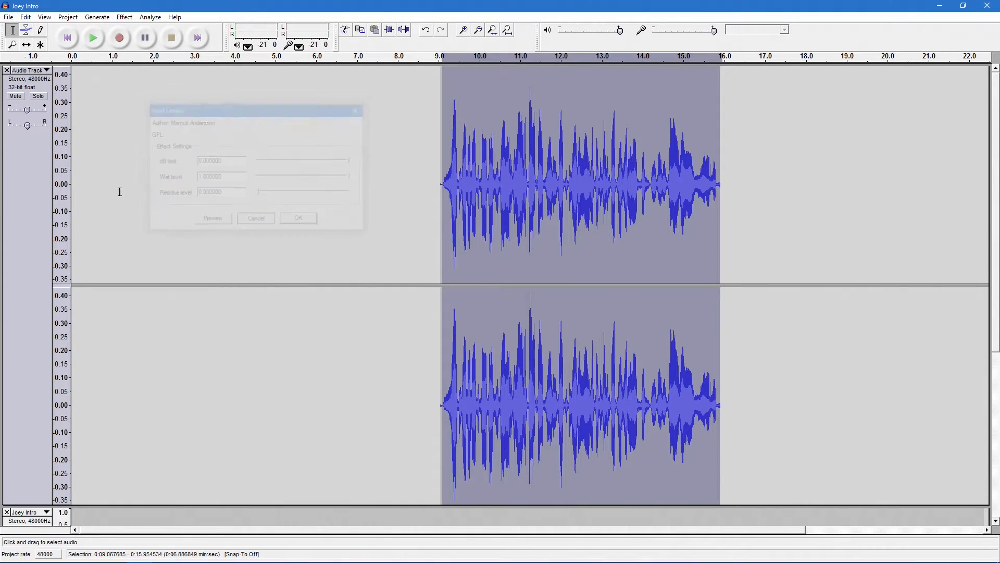
# Try the Hard Limiter on the selected voice clip with a dB limit of -15.45, and undo it
pyautogui.keyDown('shift'); pyautogui.click(63, 178); pyautogui.keyUp('shift')
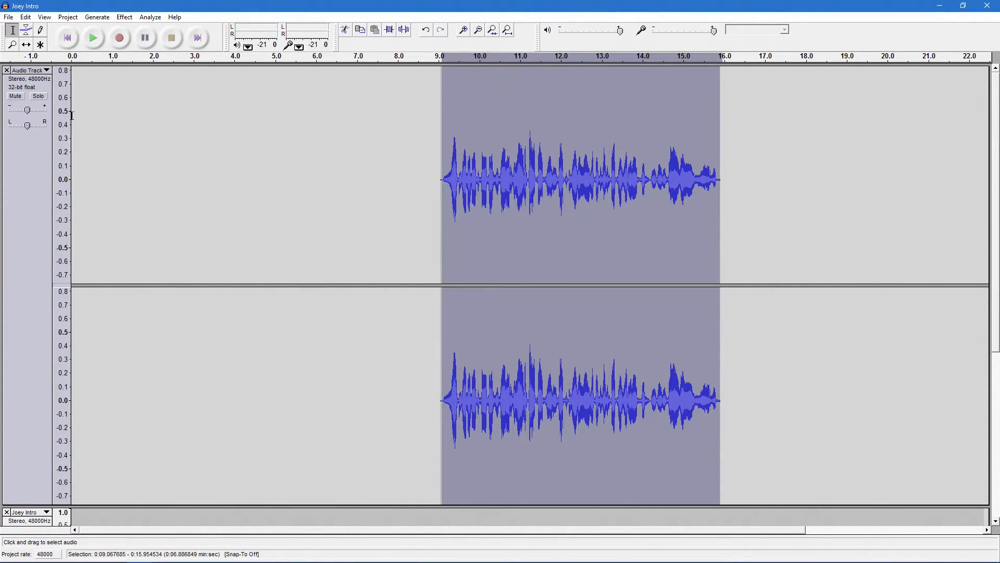
pyautogui.click(125, 17)
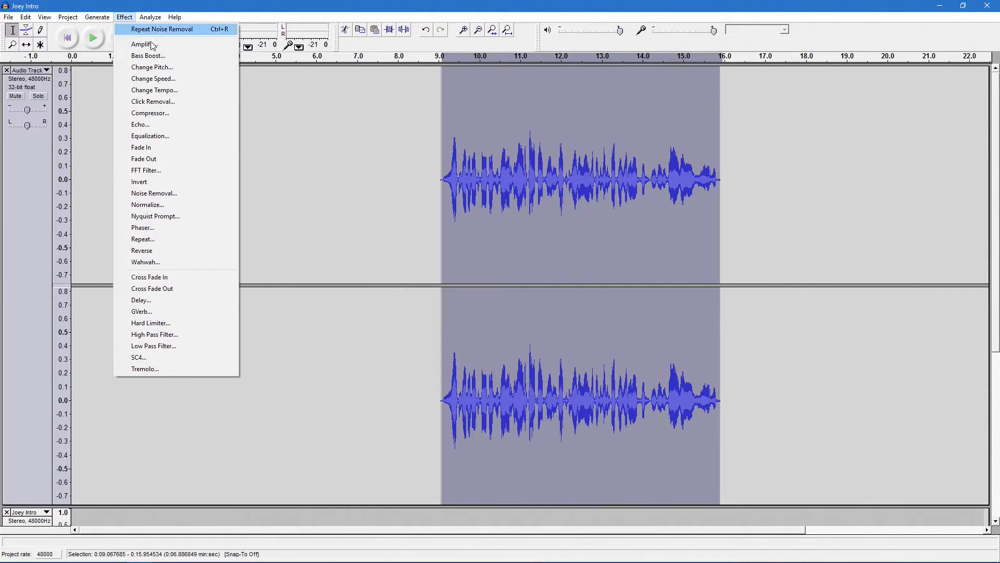
pyautogui.click(167, 323)
pyautogui.moveTo(505, 226); pyautogui.dragTo(267, 142)
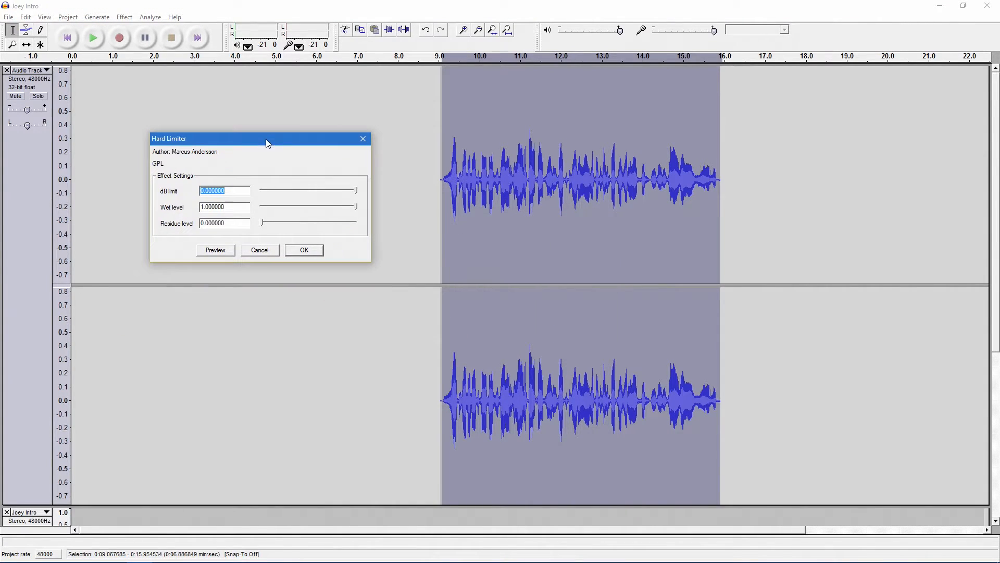
pyautogui.moveTo(357, 193); pyautogui.dragTo(329, 193)
pyautogui.click(307, 250)
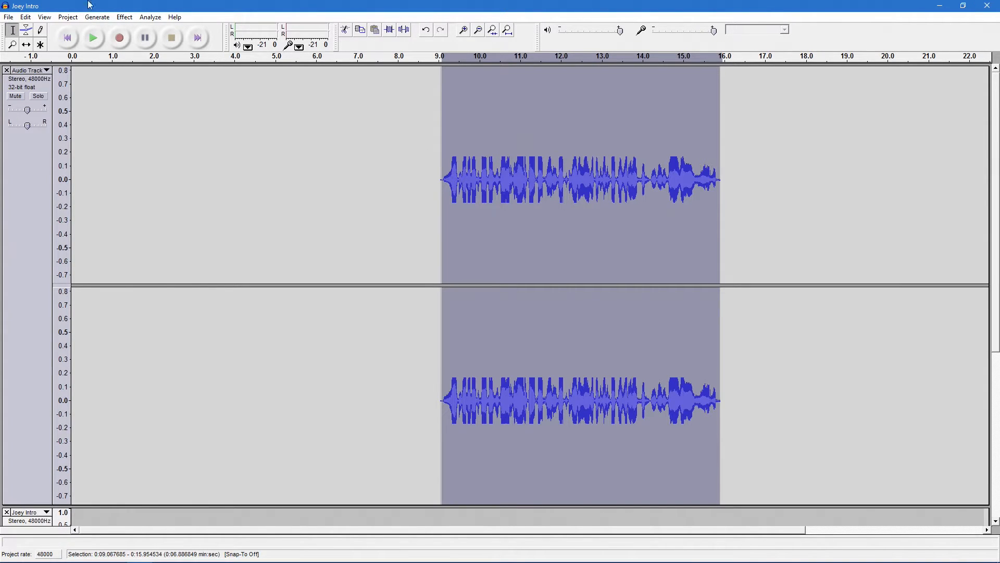
pyautogui.click(26, 19)
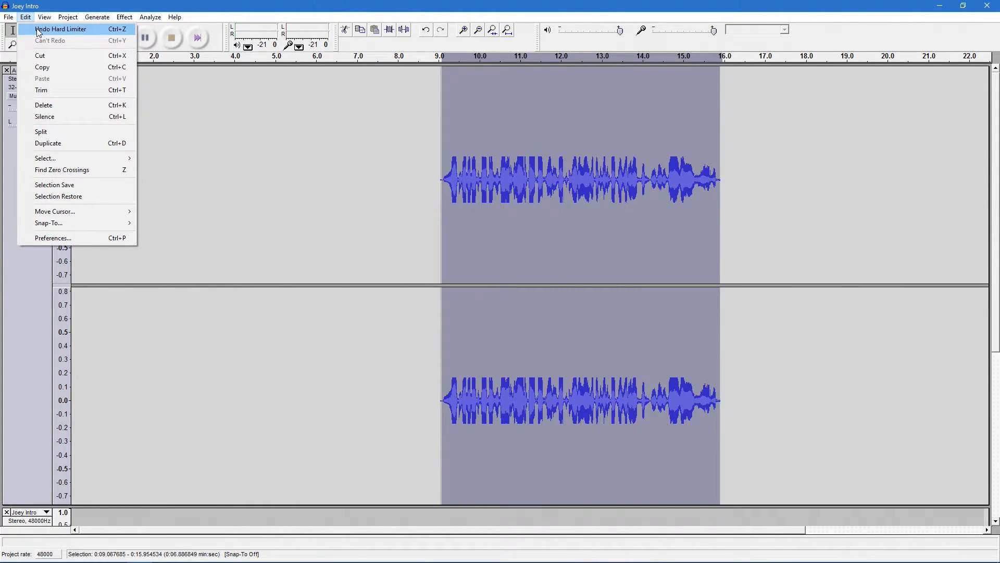
pyautogui.click(38, 30)
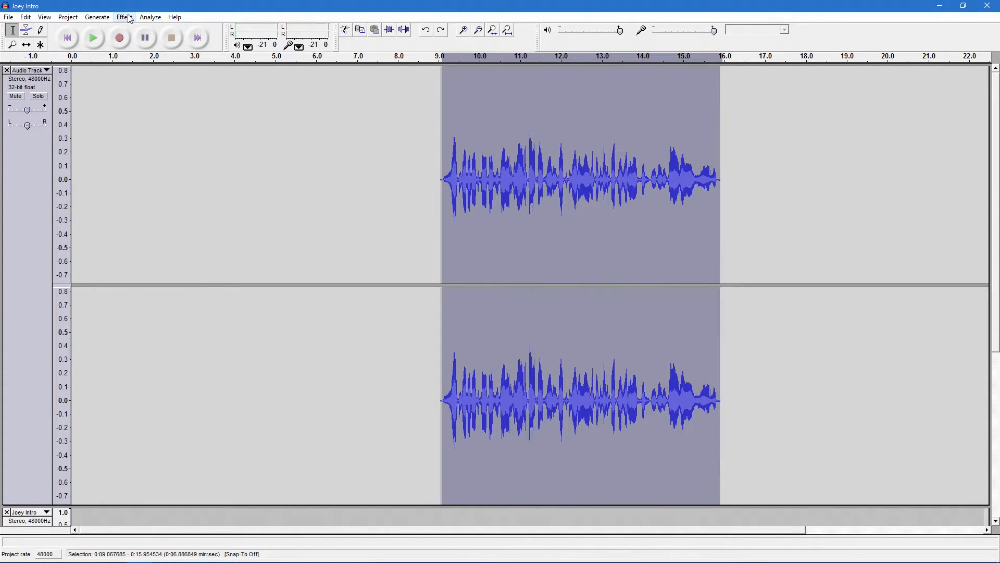
# Apply the Hard Limiter to the selected voice clip with a dB limit slightly above -15.45, and reduce the voice track's height
pyautogui.click(125, 17)
pyautogui.click(175, 321)
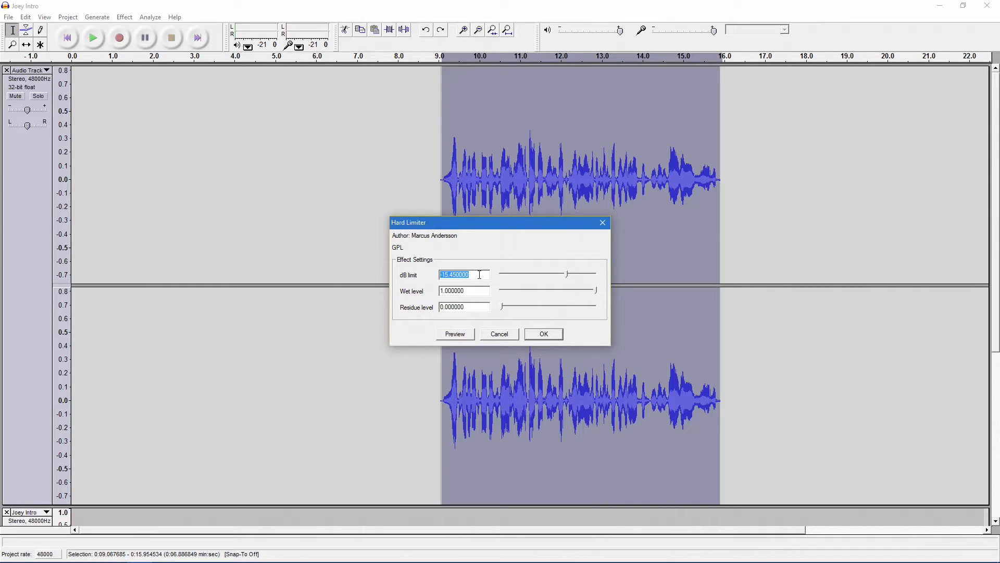
pyautogui.moveTo(567, 276); pyautogui.dragTo(574, 278)
pyautogui.click(544, 335)
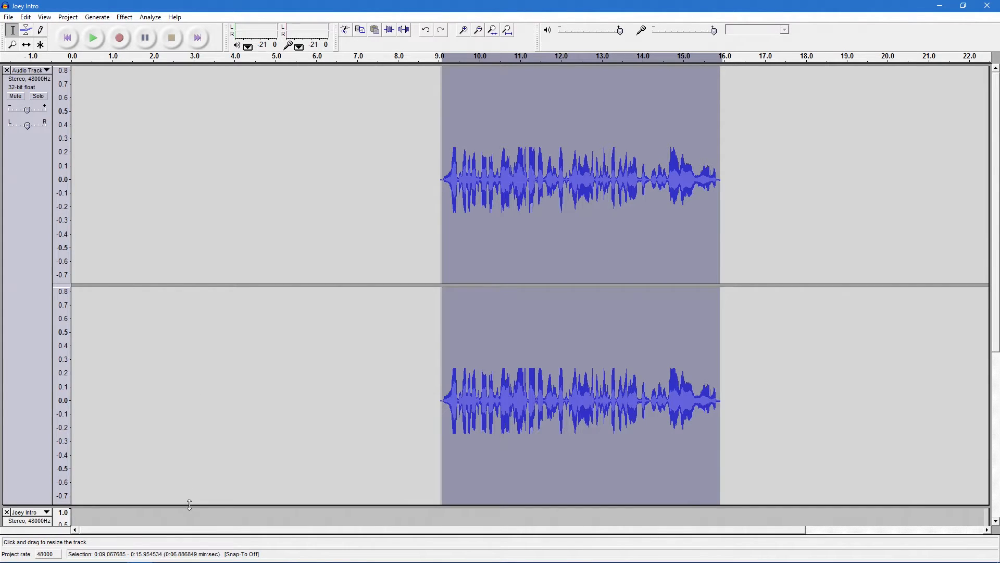
pyautogui.moveTo(190, 503); pyautogui.dragTo(208, 233)
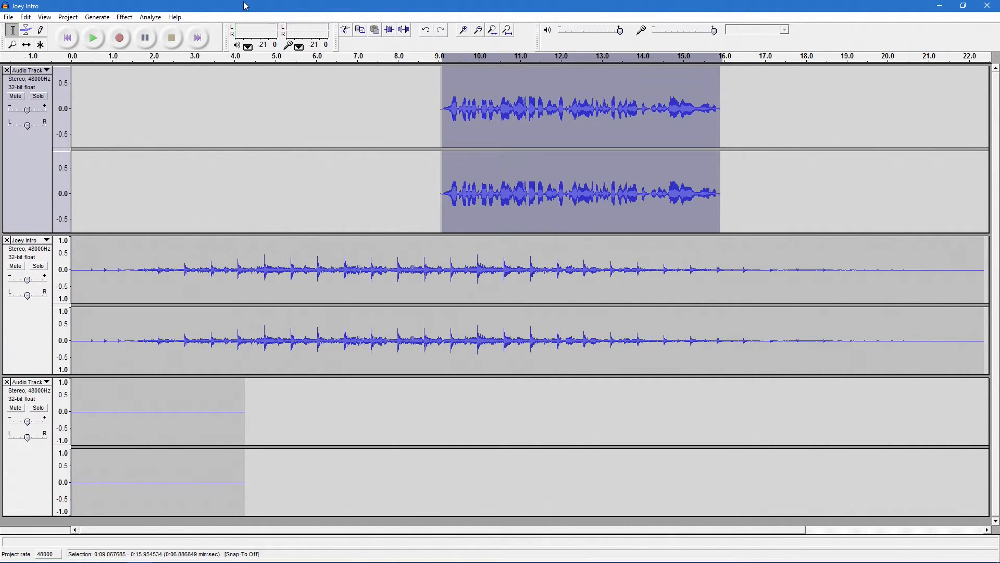
pyautogui.click(124, 17)
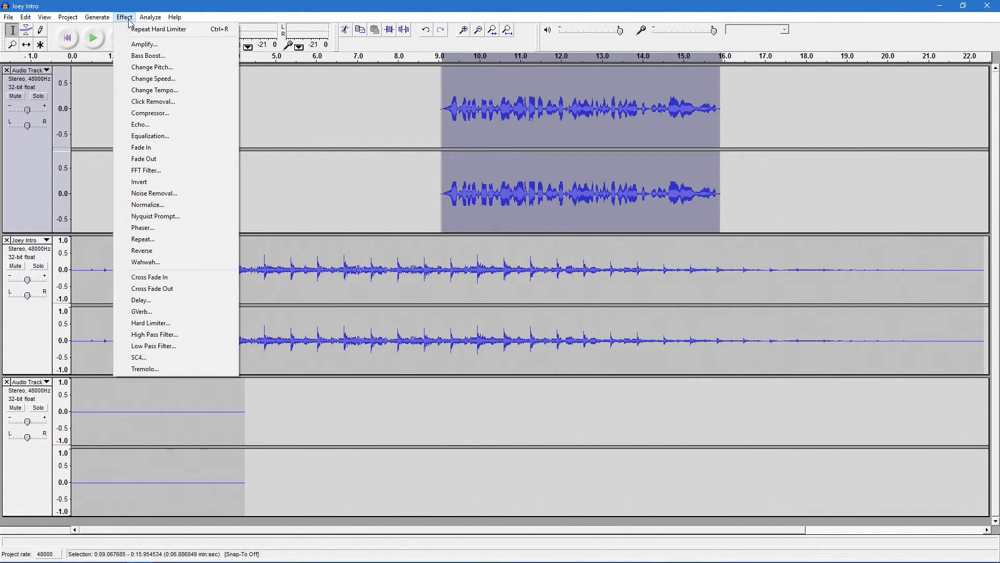
pyautogui.click(184, 113)
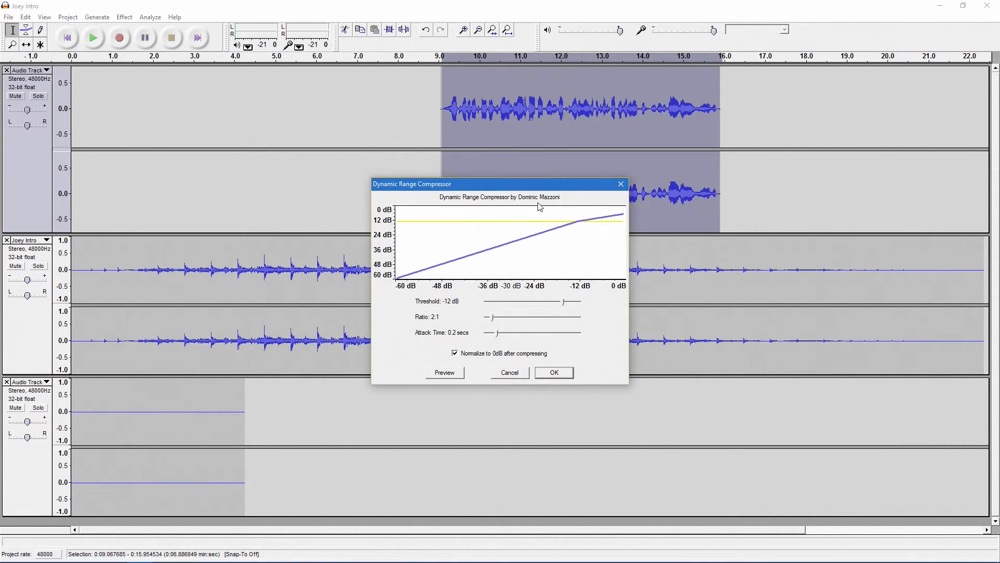
pyautogui.click(510, 373)
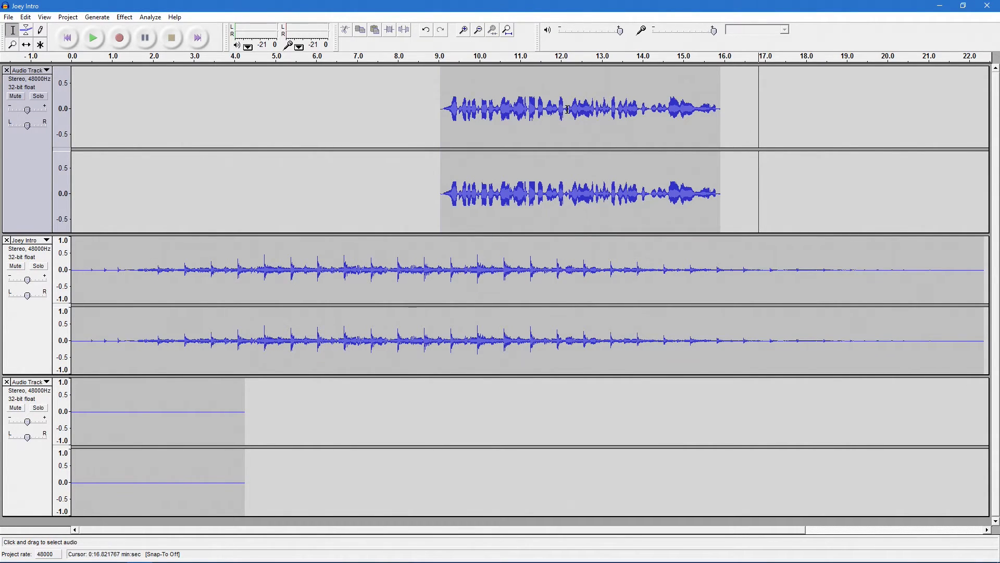
pyautogui.moveTo(567, 110); pyautogui.dragTo(668, 117)
pyautogui.click(651, 114)
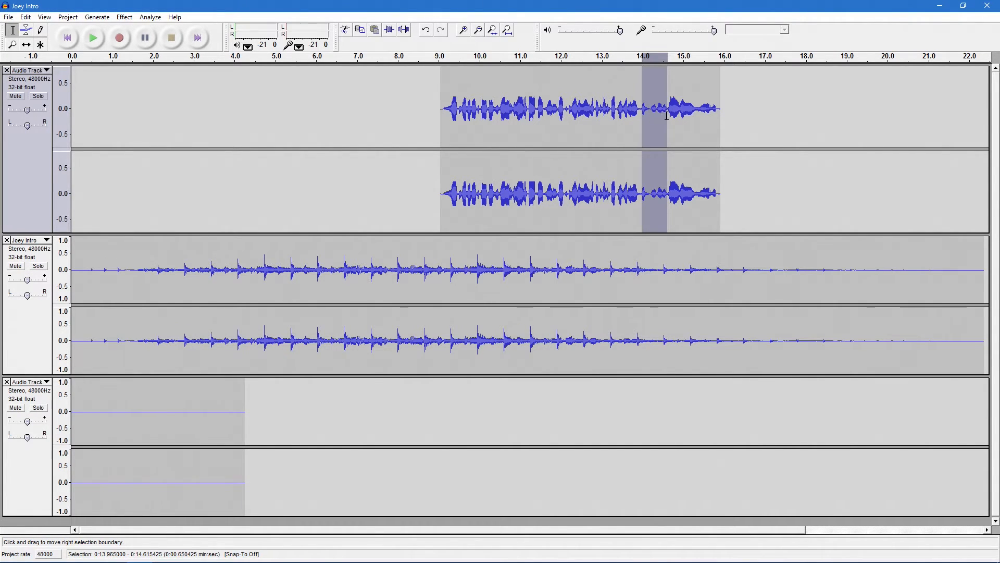
pyautogui.click(125, 17)
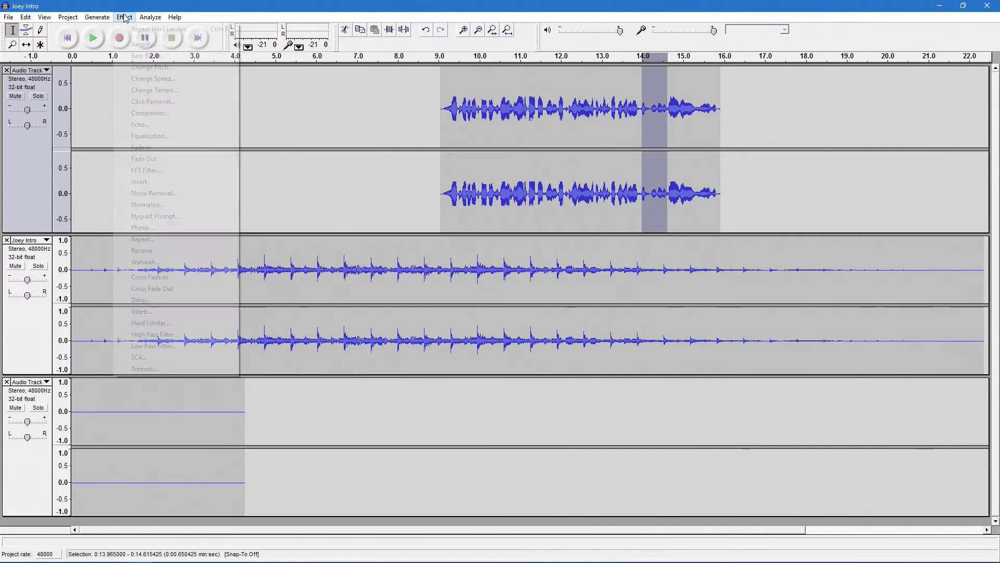
pyautogui.click(138, 45)
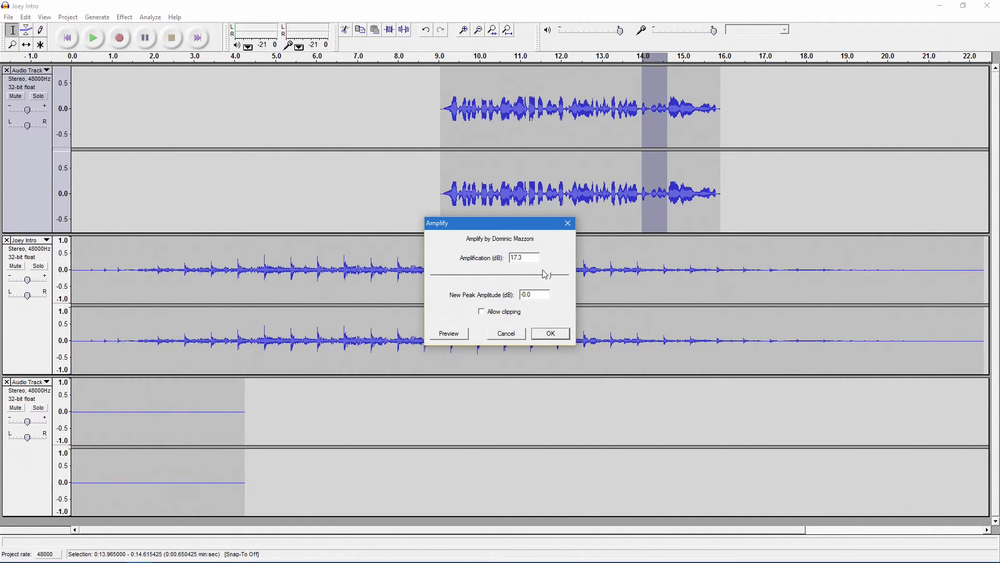
pyautogui.click(506, 333)
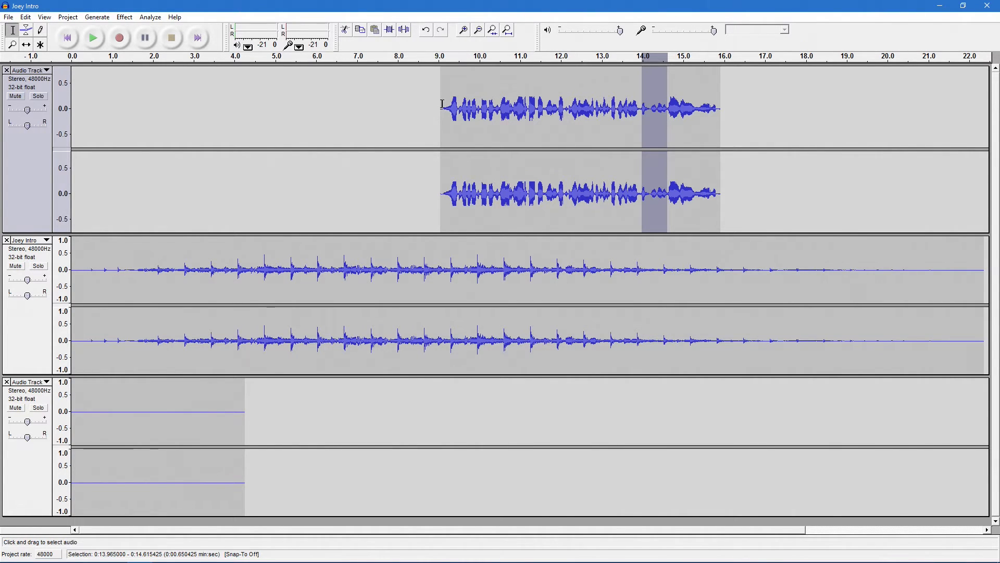
# Select the voice clip from about 9.07 to 15.95 s and try Normalize with DC offset removal and a -3 dB maximum amplitude
pyautogui.moveTo(442, 103); pyautogui.dragTo(721, 109)
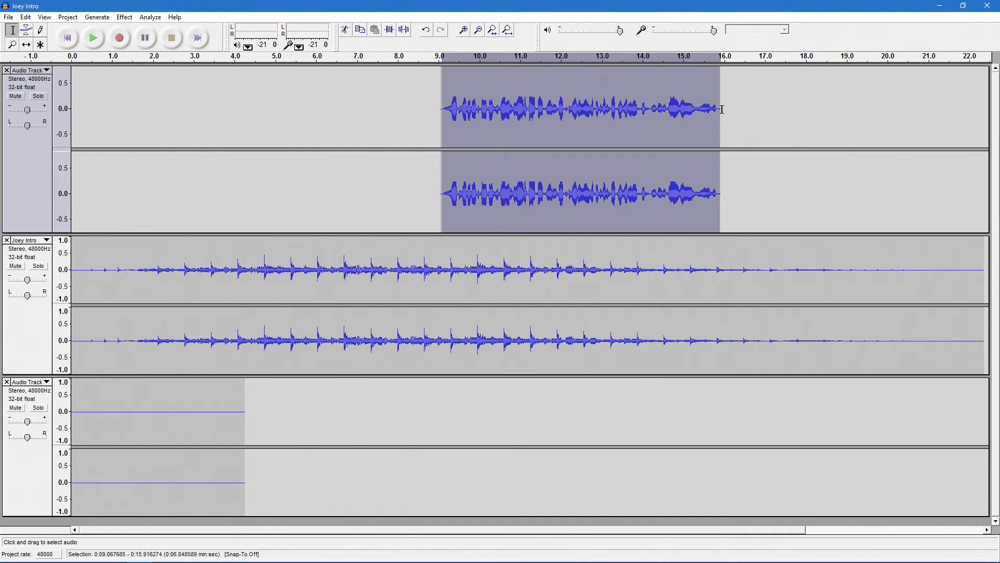
pyautogui.click(124, 17)
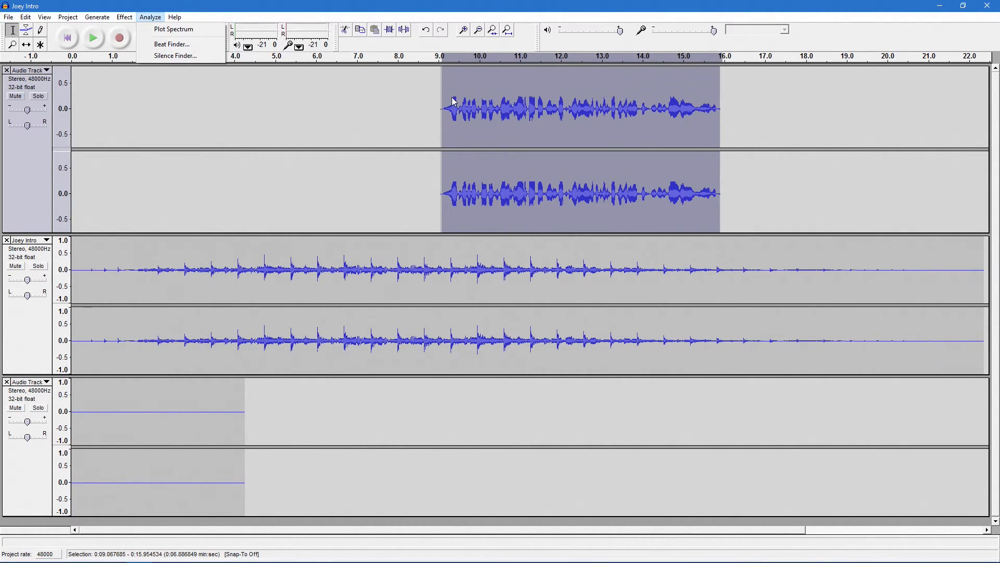
pyautogui.moveTo(125, 20)
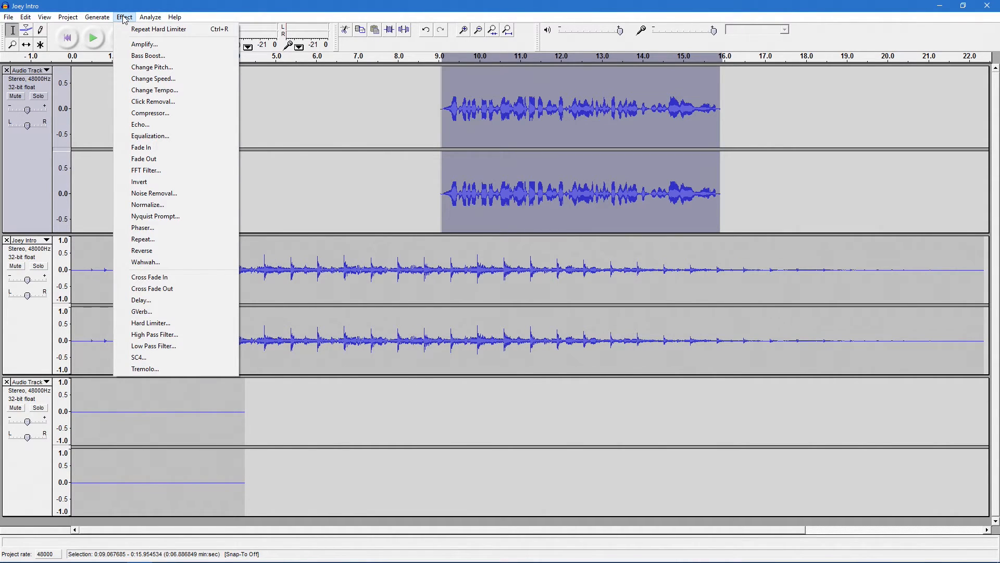
pyautogui.click(168, 205)
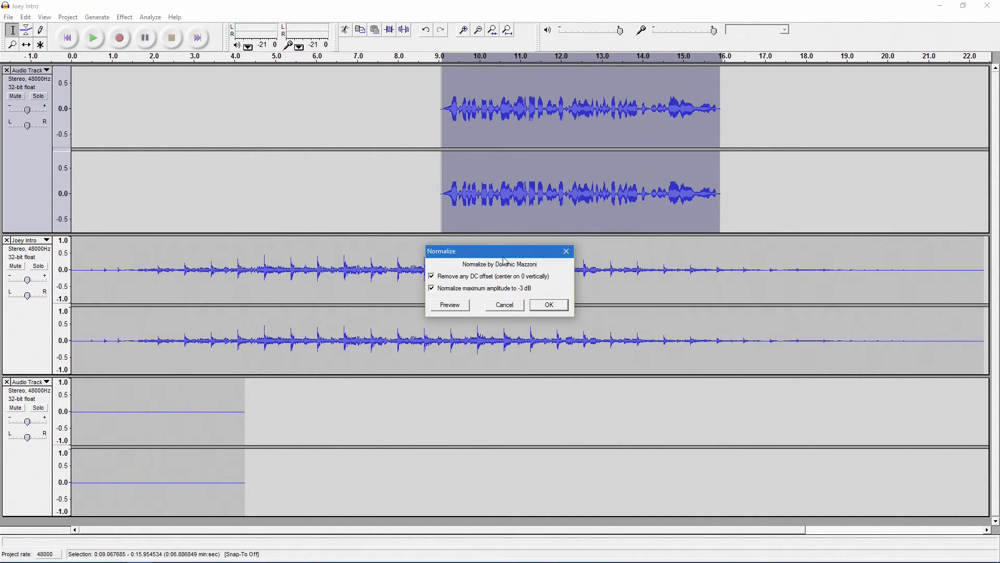
pyautogui.moveTo(517, 259); pyautogui.dragTo(323, 158)
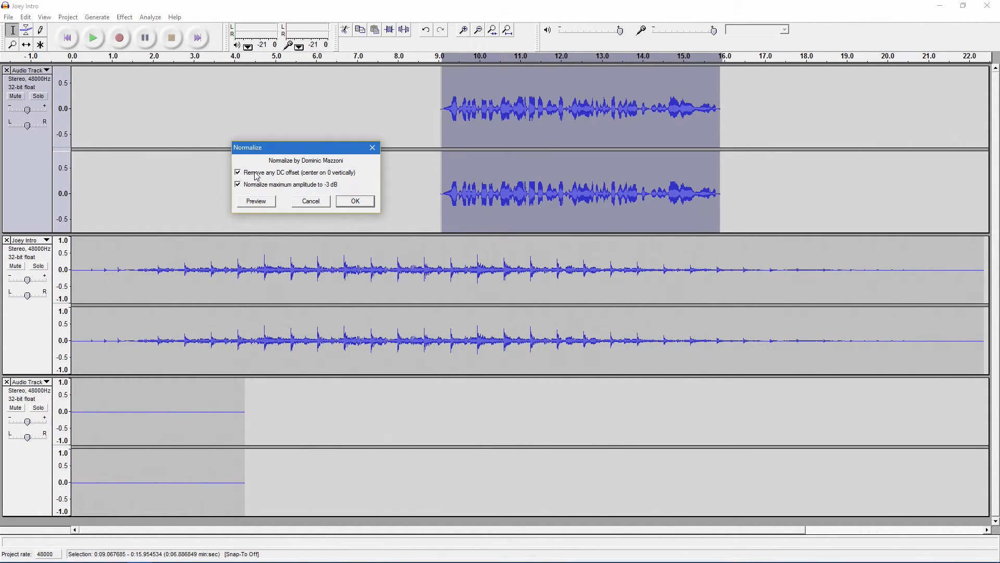
pyautogui.click(238, 184)
pyautogui.click(238, 184)
pyautogui.click(372, 206)
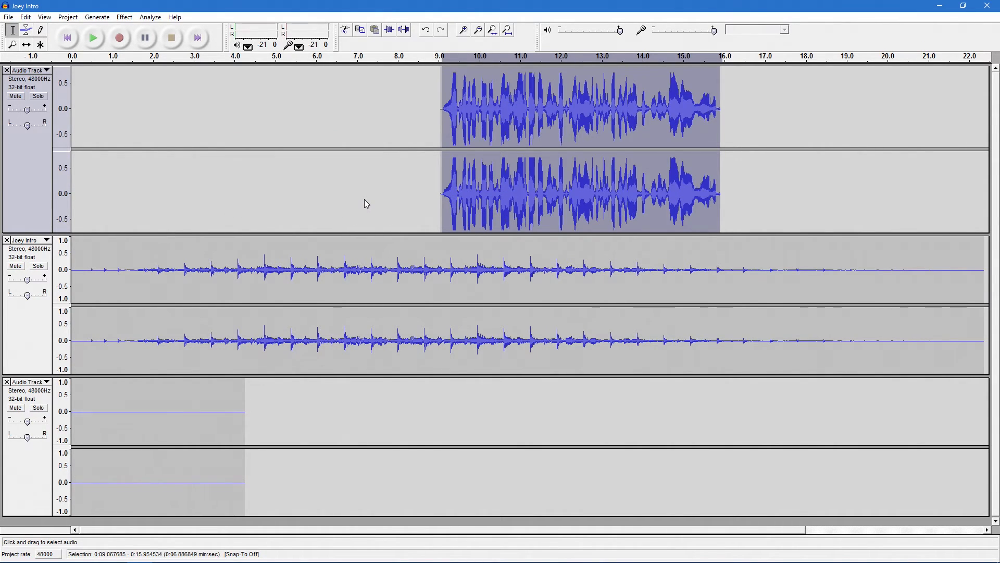
# Play the normalized voice with the music from about 6.7 s, and undo Normalize
pyautogui.click(505, 127)
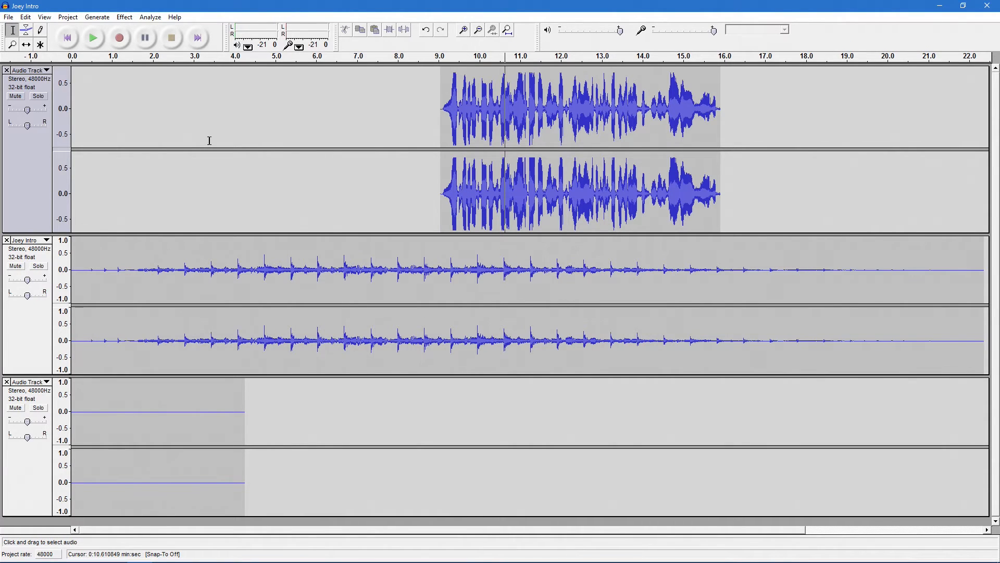
pyautogui.click(346, 140)
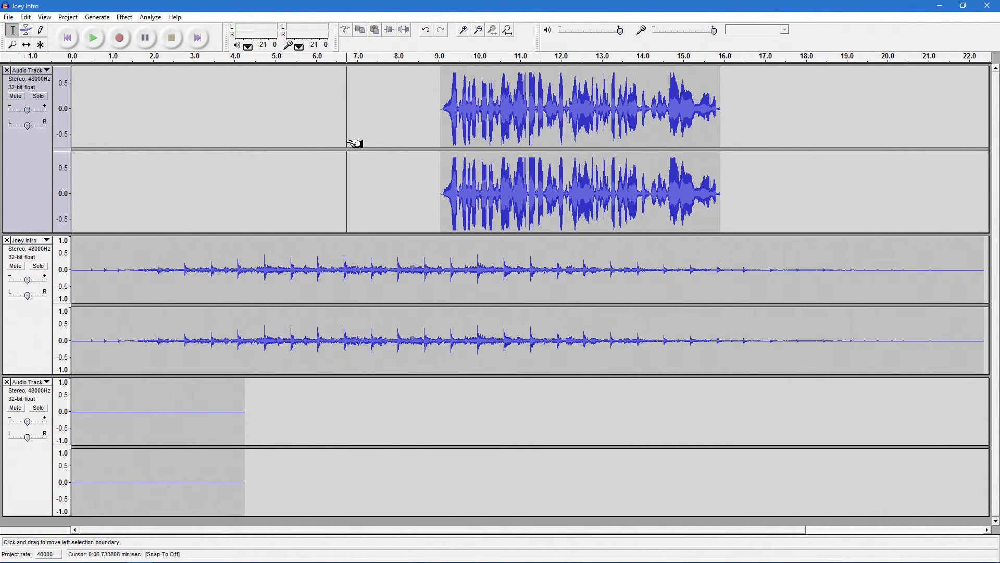
pyautogui.press('space')
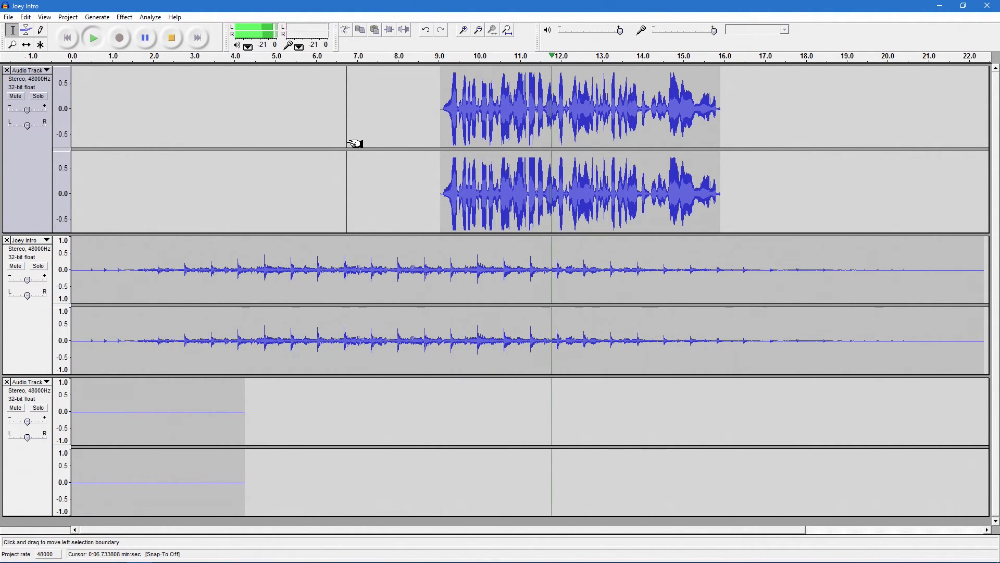
pyautogui.press('space')
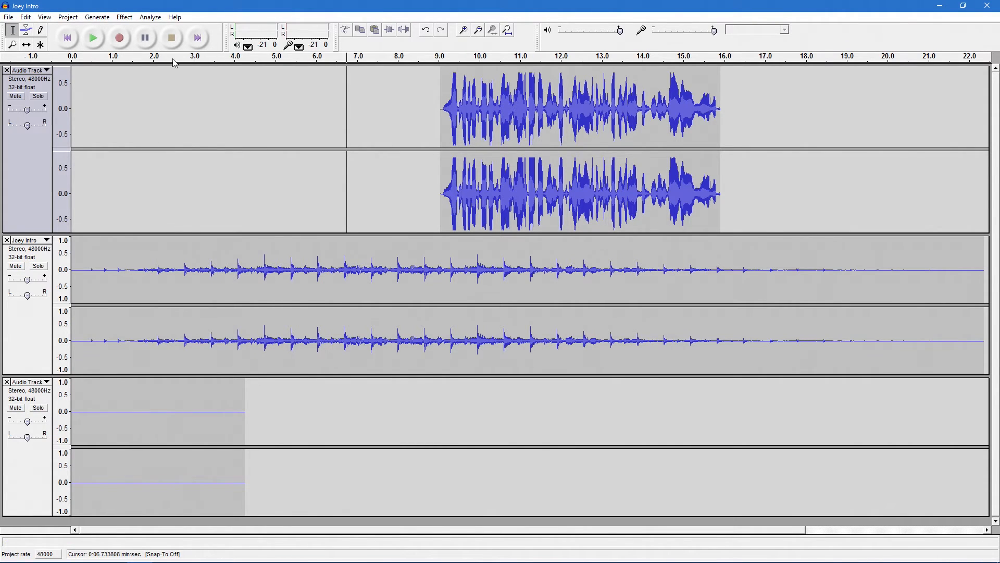
pyautogui.click(25, 17)
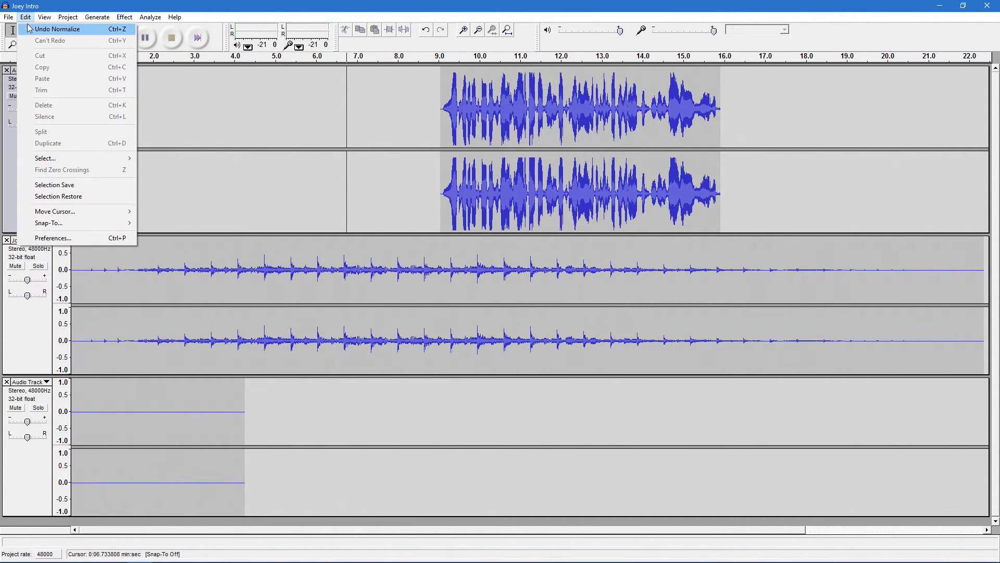
pyautogui.click(32, 29)
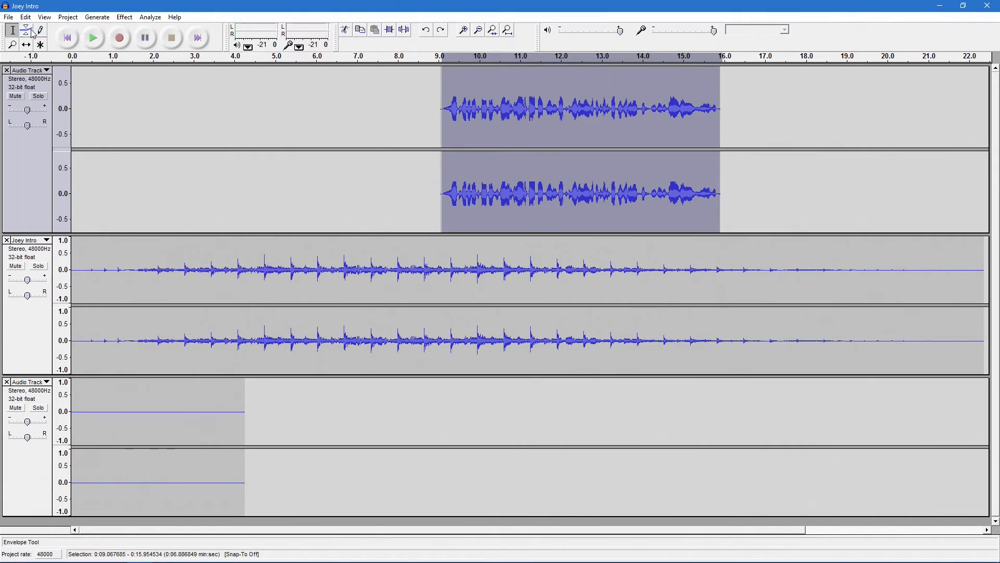
# Try amplifying the selected voice clip by 10 dB, and undo it
pyautogui.click(123, 18)
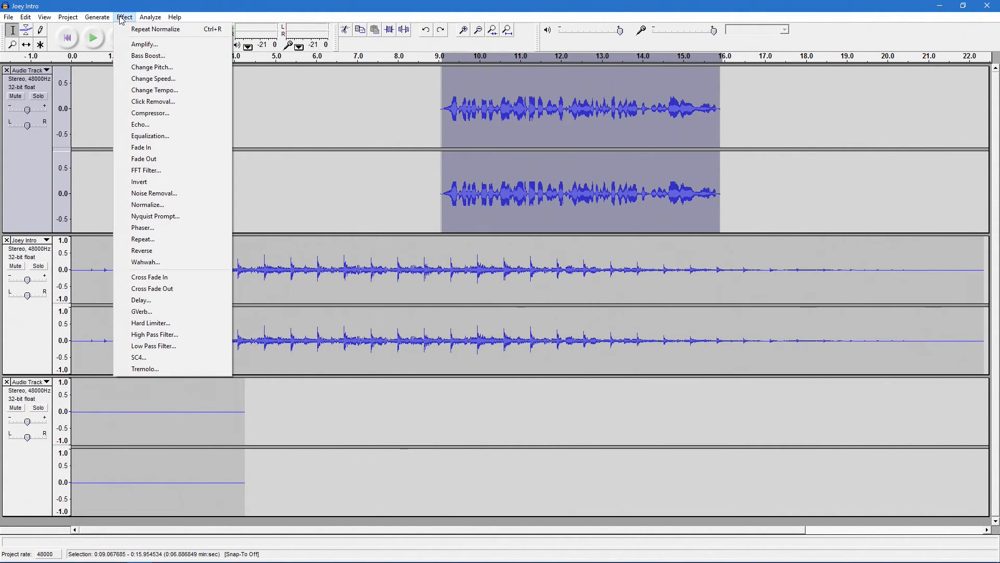
pyautogui.click(135, 46)
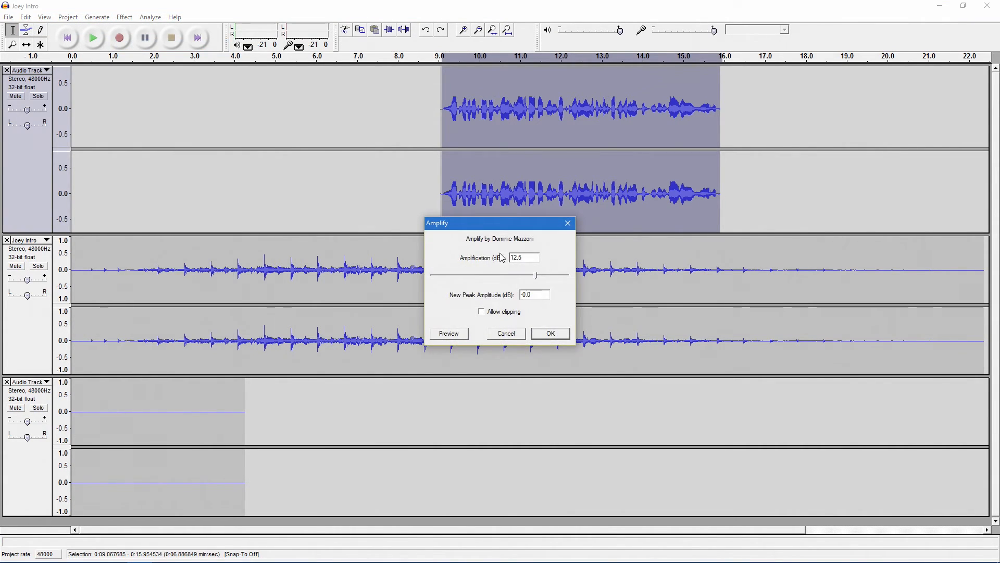
pyautogui.moveTo(517, 279); pyautogui.dragTo(492, 261)
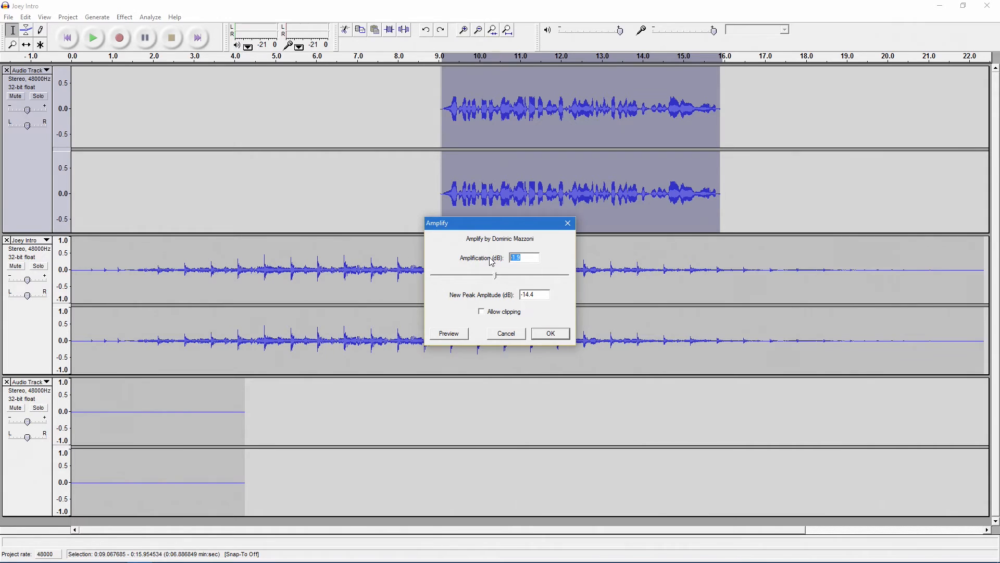
pyautogui.write('10')
pyautogui.click(557, 333)
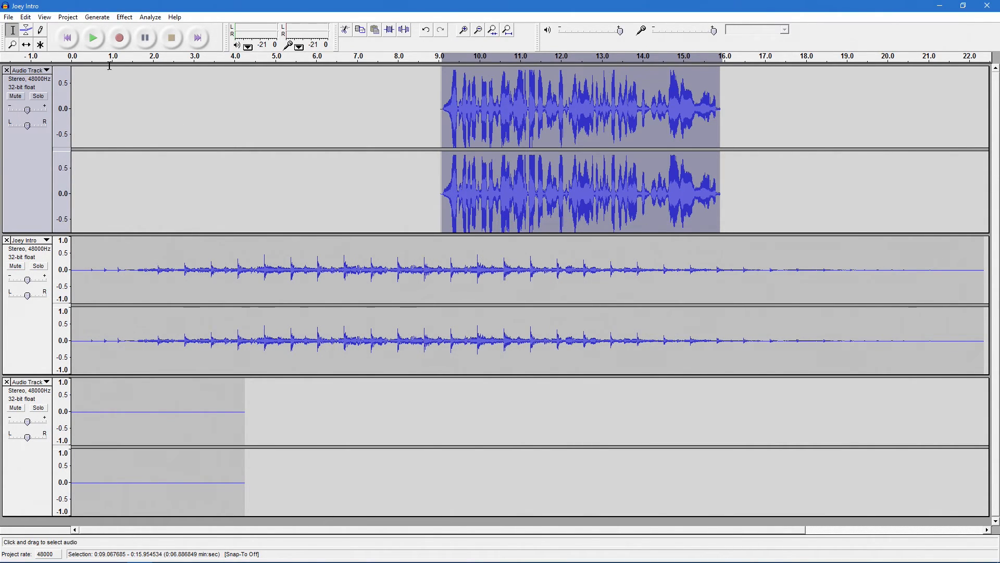
pyautogui.click(26, 17)
pyautogui.click(78, 25)
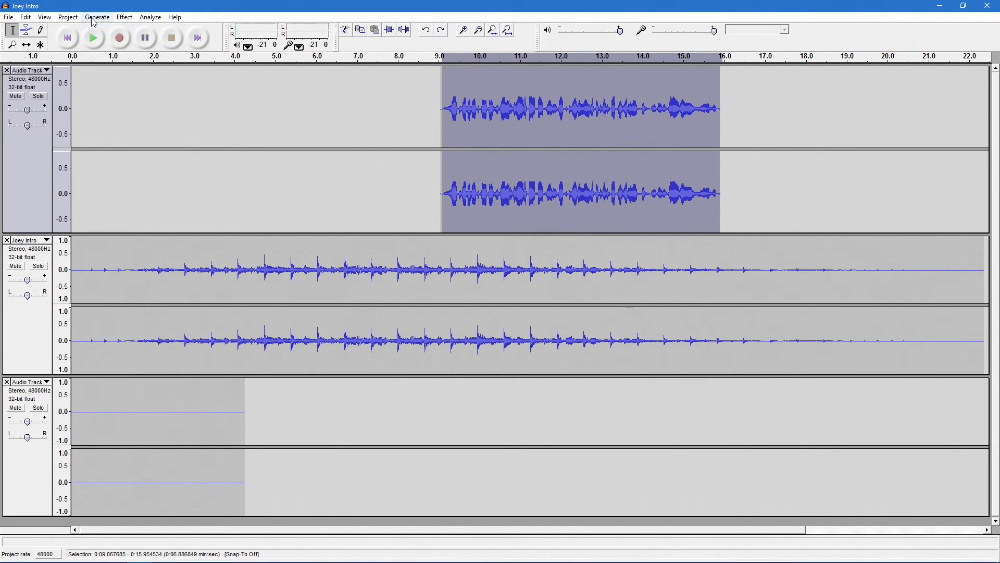
# Amplify the selected voice clip by 5 dB
pyautogui.click(124, 17)
pyautogui.click(167, 46)
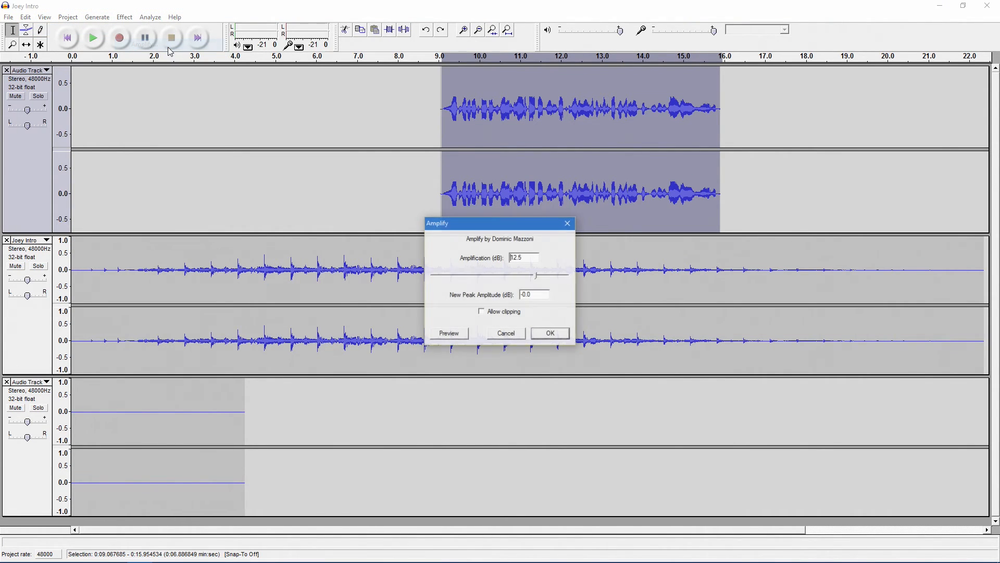
pyautogui.doubleClick(537, 261)
pyautogui.write('5')
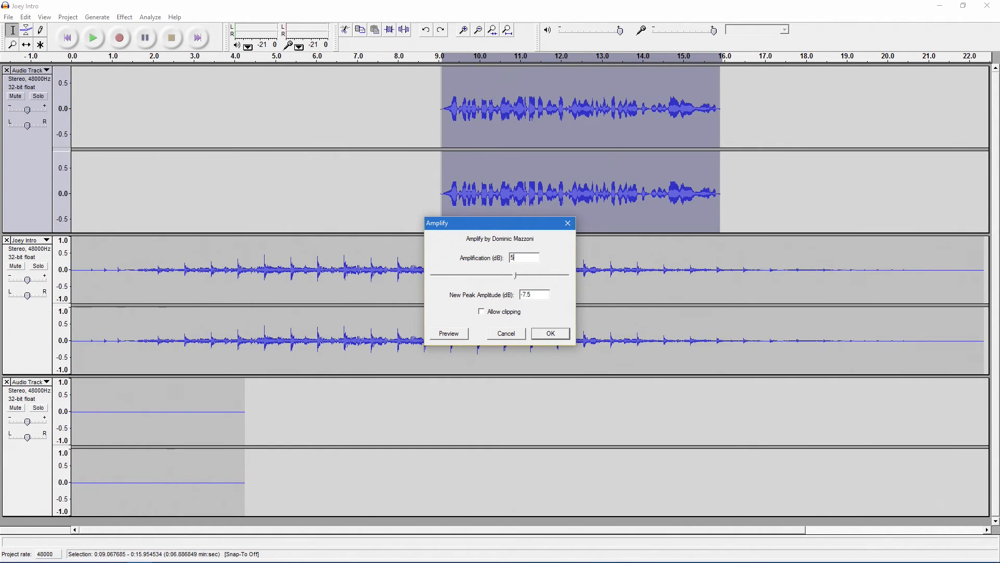
pyautogui.click(562, 339)
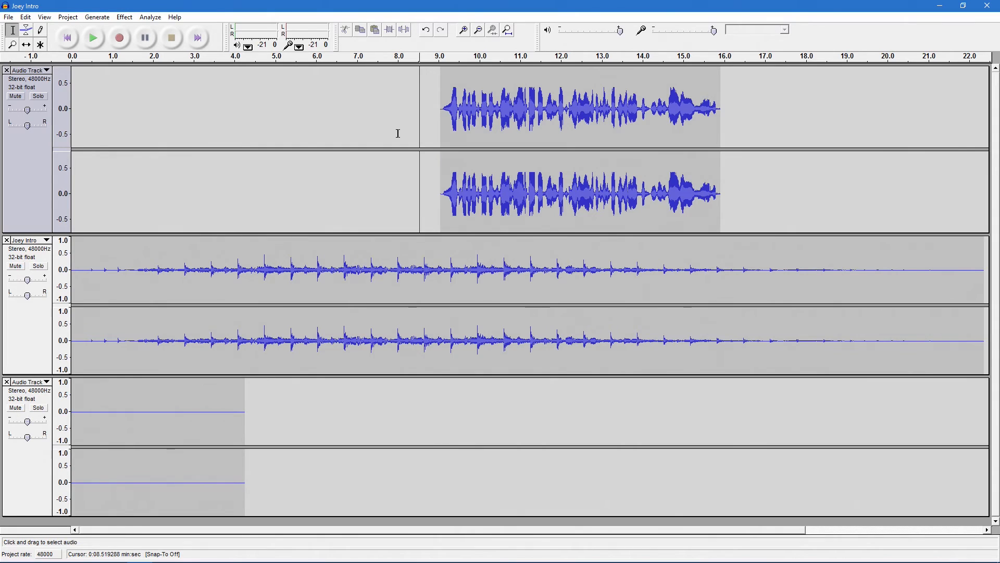
# Play the mix from about 8 s to check the amplified voice against the music
pyautogui.click(398, 156)
pyautogui.press('space')
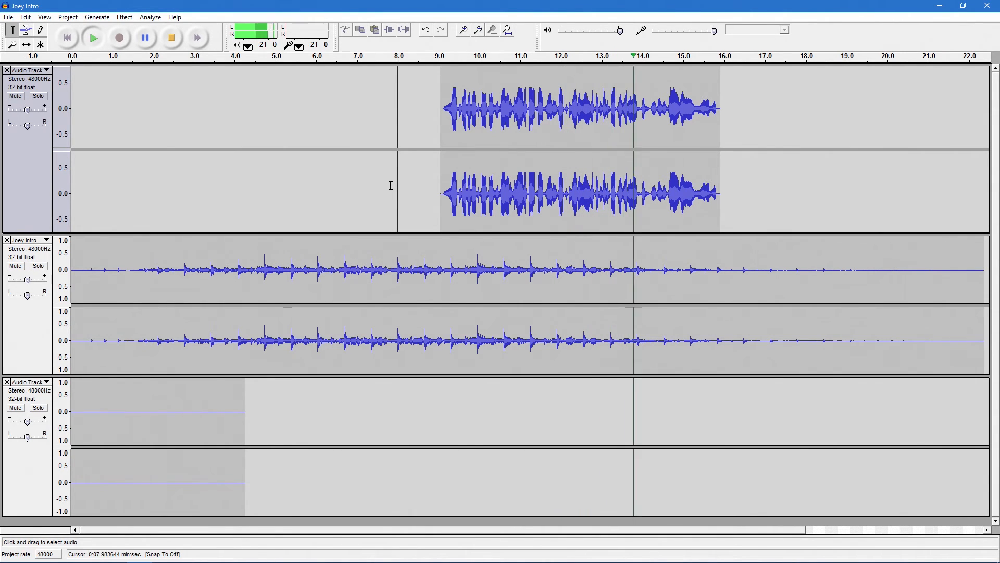
pyautogui.press('space')
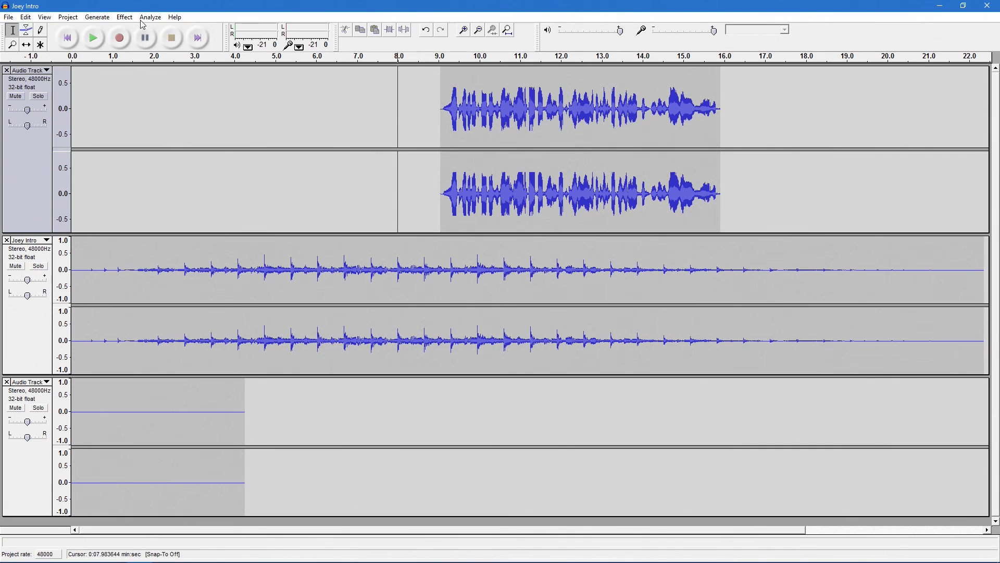
pyautogui.click(8, 17)
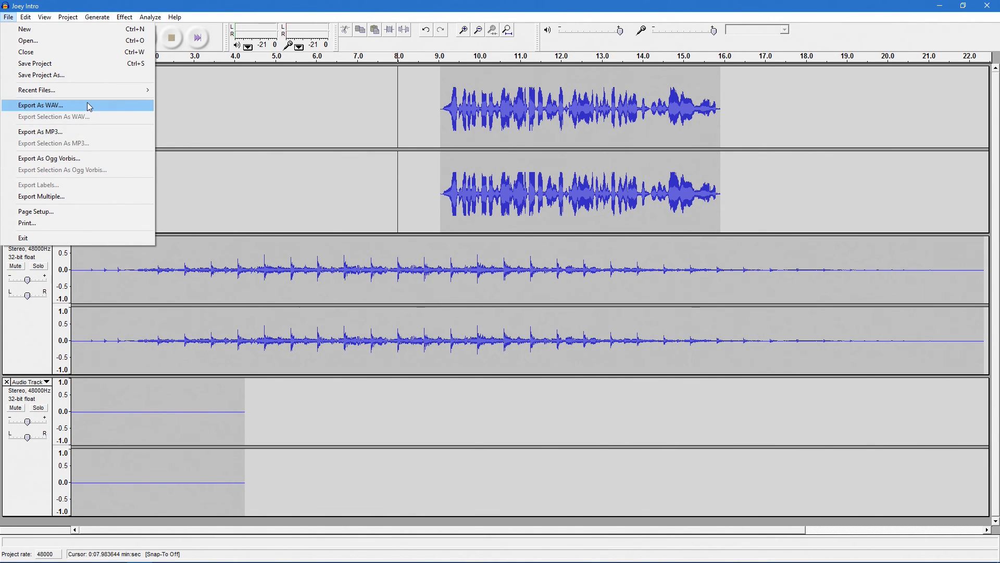
pyautogui.click(77, 131)
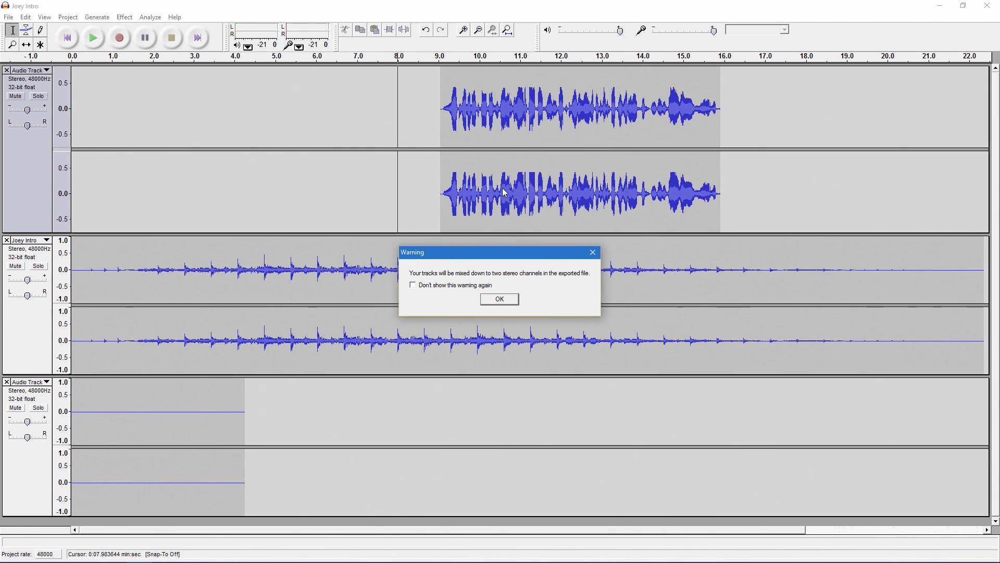
pyautogui.click(501, 300)
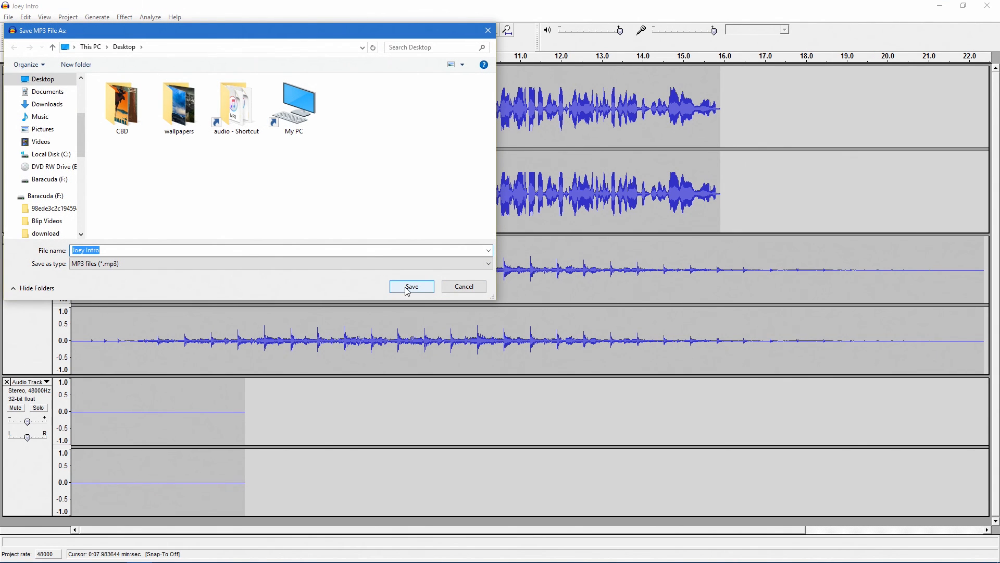
pyautogui.click(464, 287)
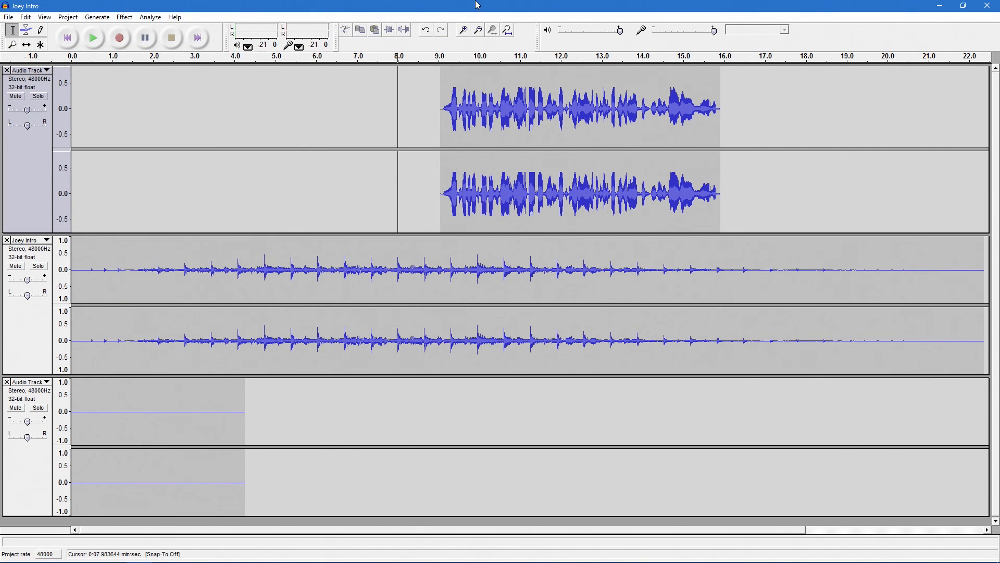